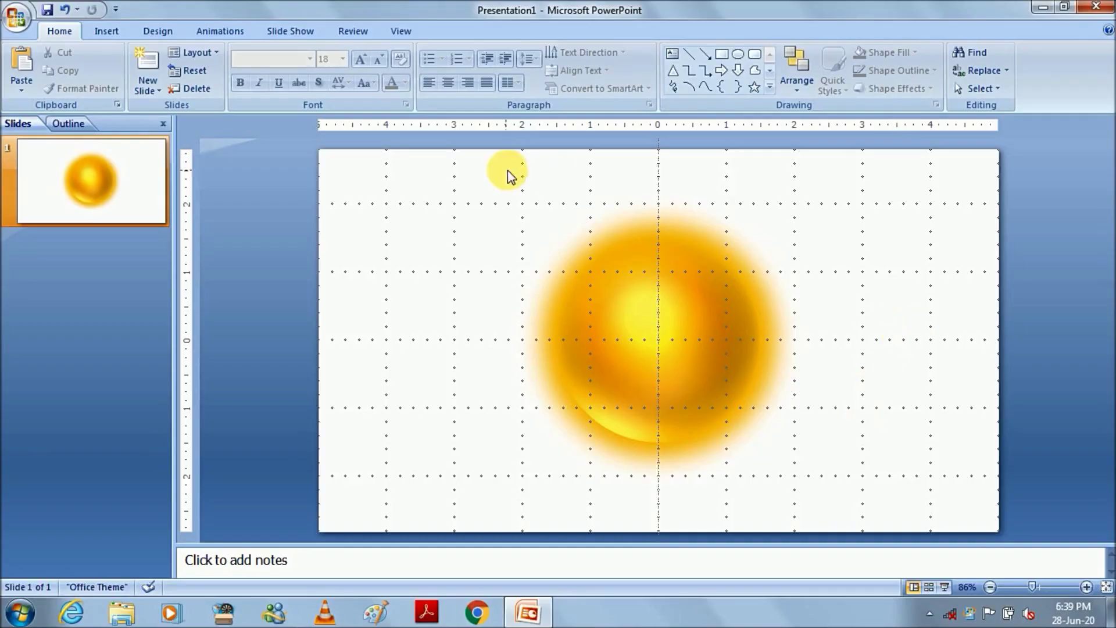
Copy the glowing sun and paste a duplicate onto the slide
left_click(668, 315)
right_click(668, 315)
left_click(679, 339)
left_click(424, 224)
right_click(424, 226)
left_click(460, 263)
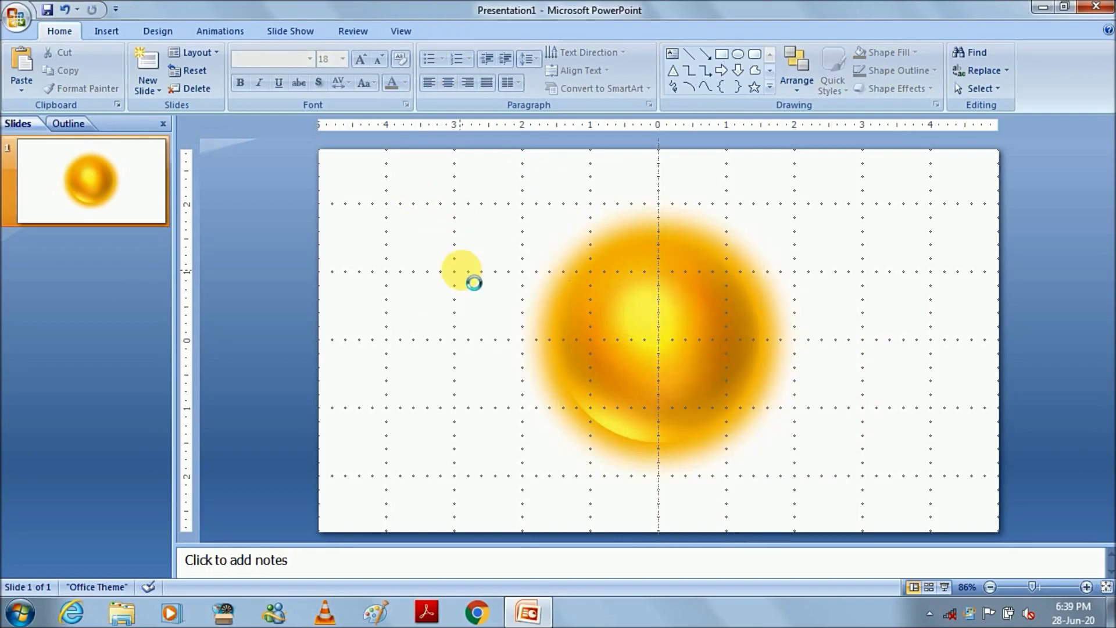
Nudge the pasted copy up and left until it sits exactly over the original sun
key("Up")
key("Left")
key("Up")
key("Left")
key("Left")
key("Up")
key("Up")
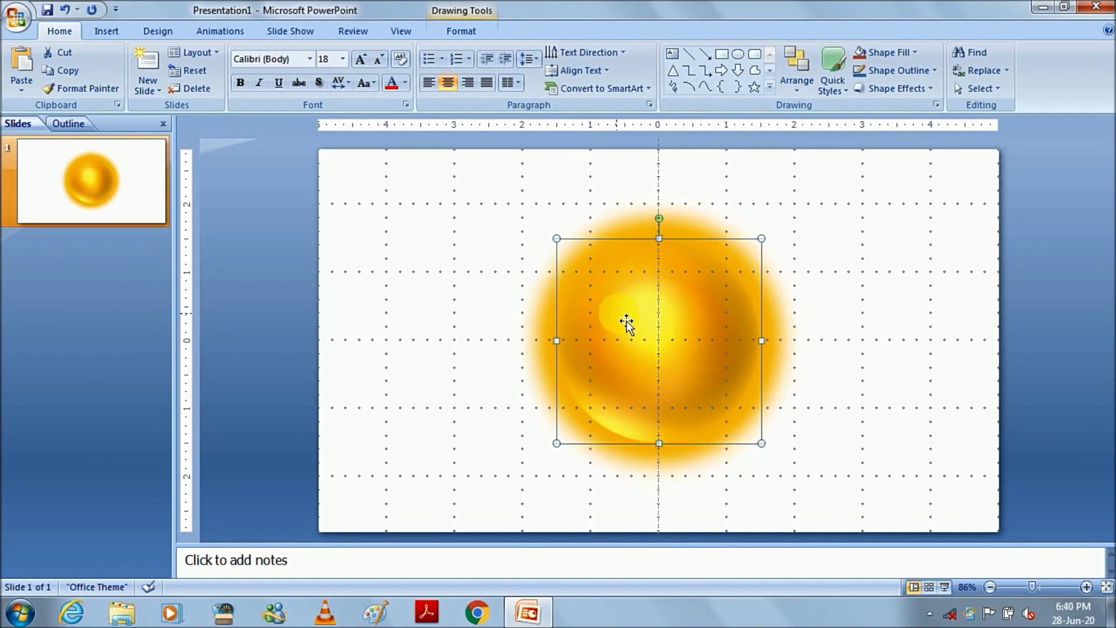
key("ctrl+Left")
right_click(628, 323)
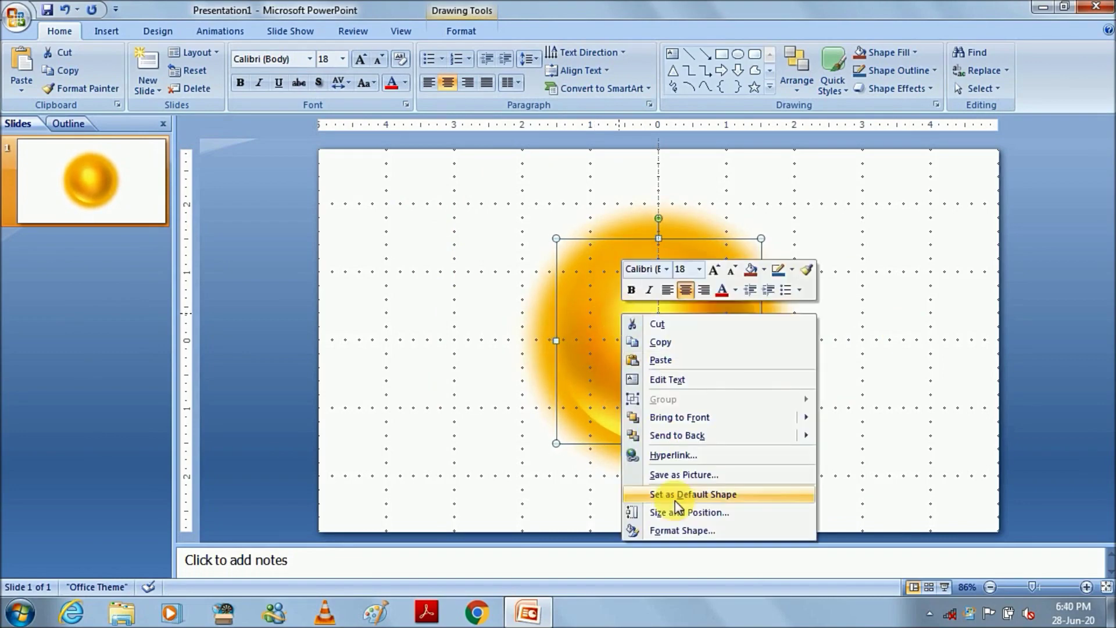
Give the top copy a solid dark fill and the No Shadow preset
left_click(674, 526)
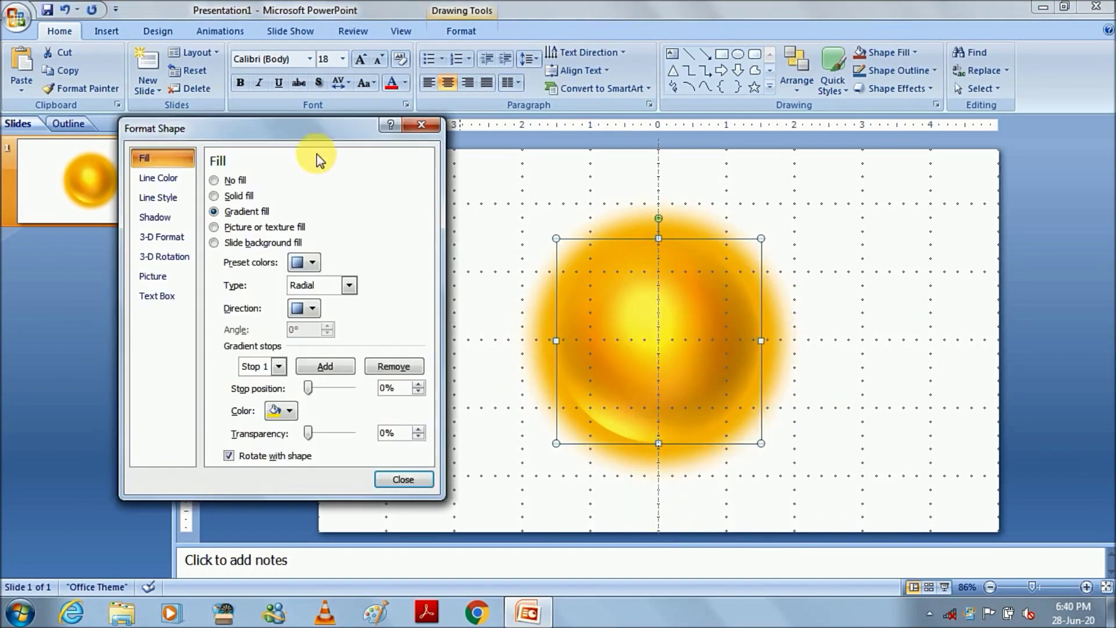
left_click(250, 198)
left_click(273, 263)
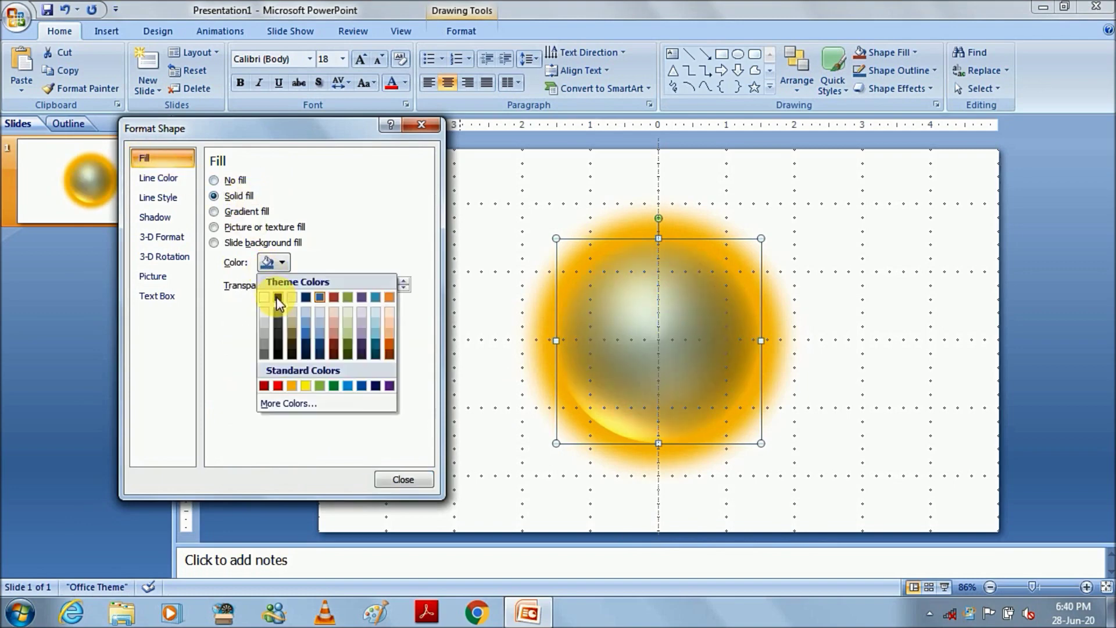
left_click(276, 297)
left_click(150, 218)
left_click(273, 181)
left_click(274, 232)
Set the copy's top and bottom bevels to None and give it a flat surface material
left_click(166, 239)
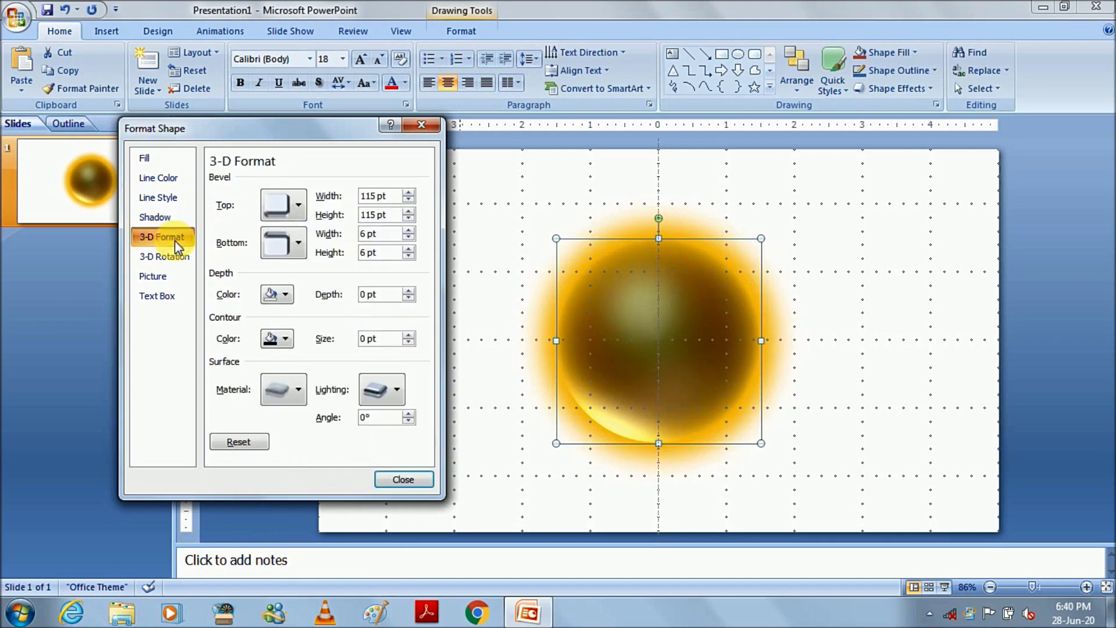
left_click(298, 204)
left_click(284, 256)
left_click(296, 243)
left_click(294, 303)
left_click(298, 391)
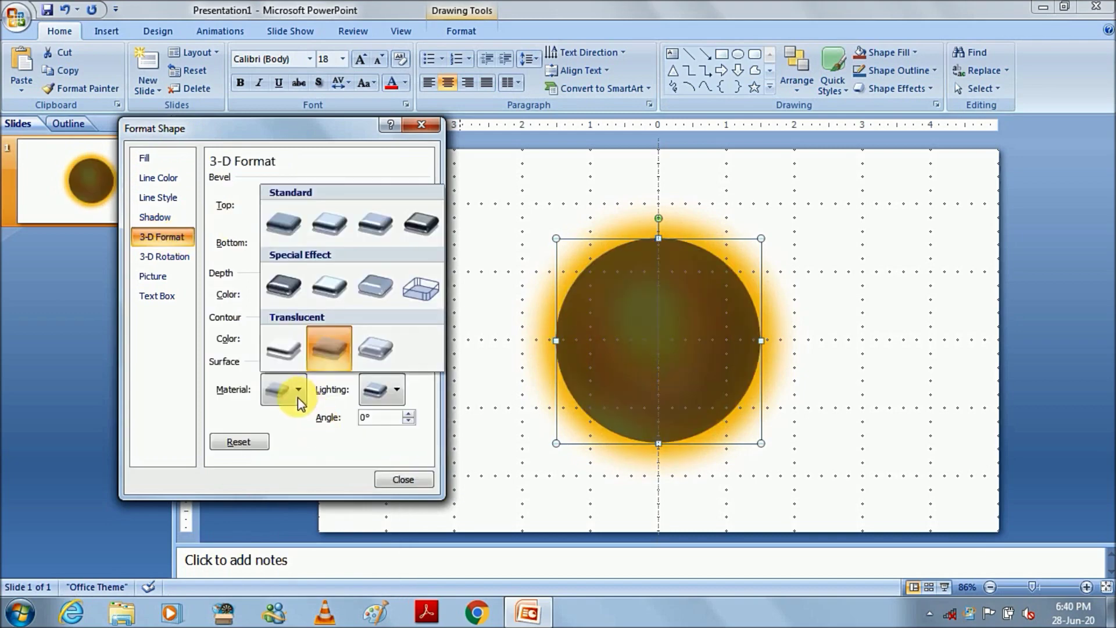
left_click(306, 229)
left_click(423, 125)
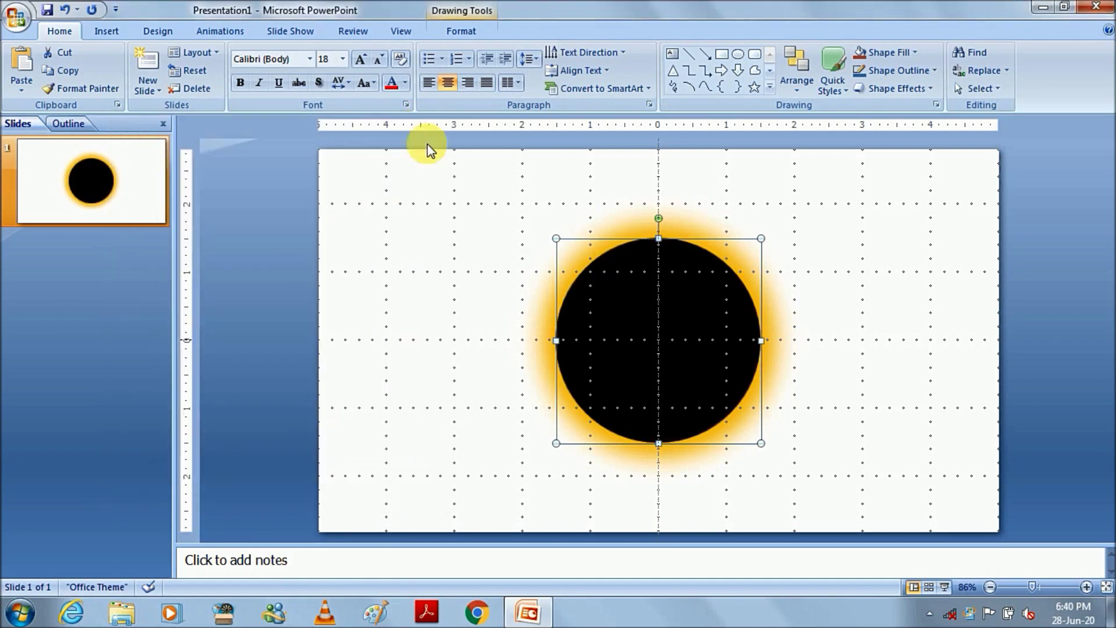
left_click(440, 218)
right_click(417, 232)
Make the slide background solid black and nudge the black disc slightly right
left_click(482, 389)
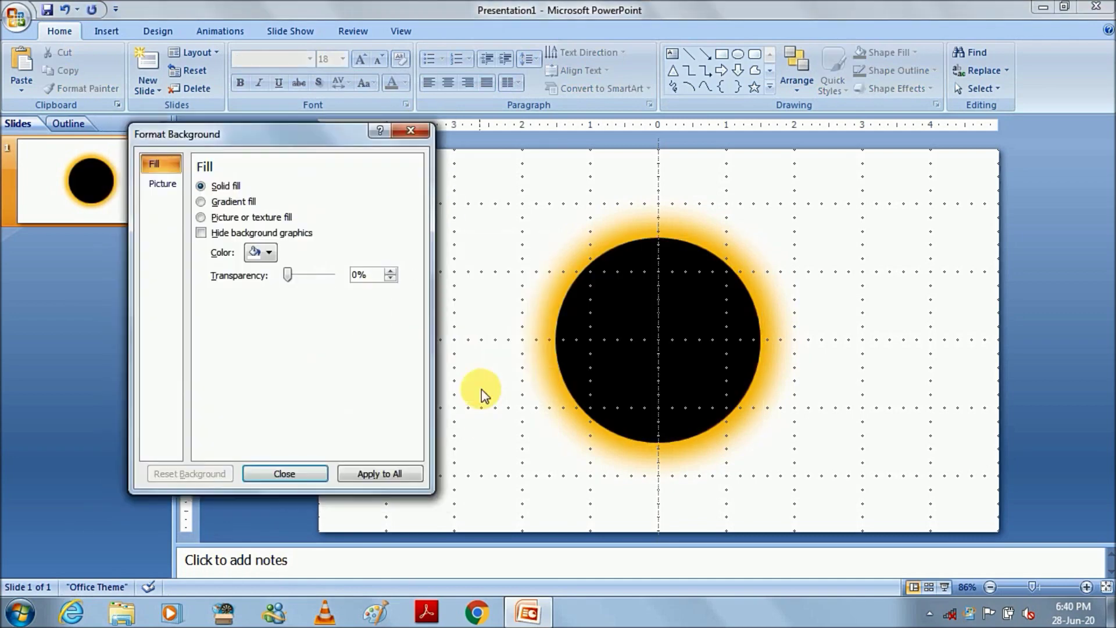
left_click(263, 251)
left_click(262, 302)
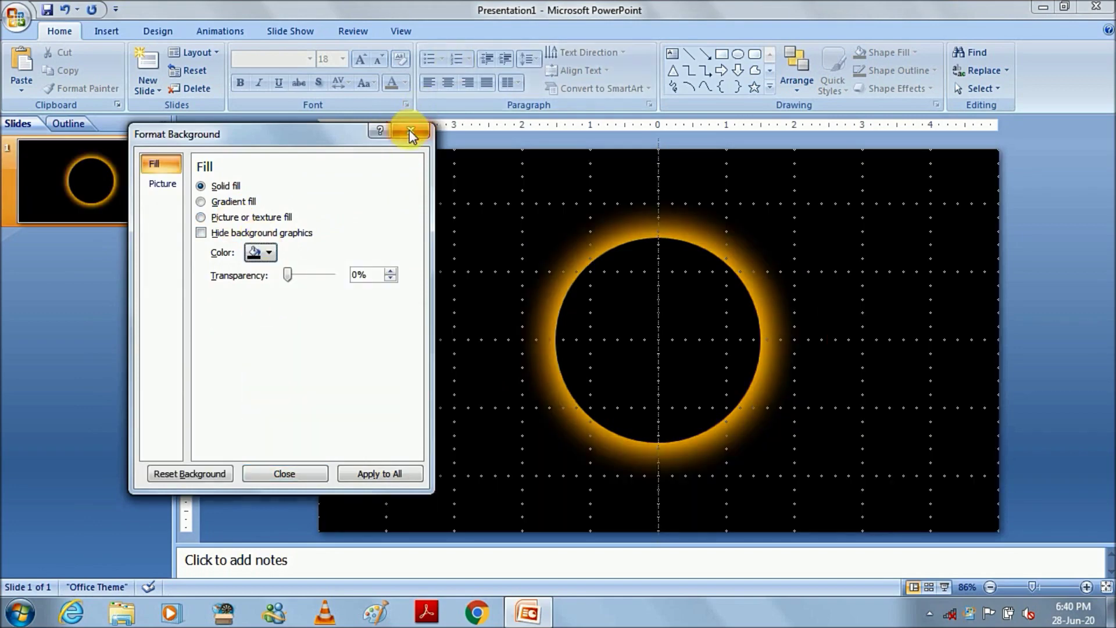
left_click(409, 130)
left_click(590, 297)
key("Right")
key("Right")
key("Right")
key("Right")
key("Right")
key("Right")
key("Right")
key("Right")
key("Right")
key("Right")
Nudge the black disc right until it clears the sun near the slide's right edge
left_click(594, 303)
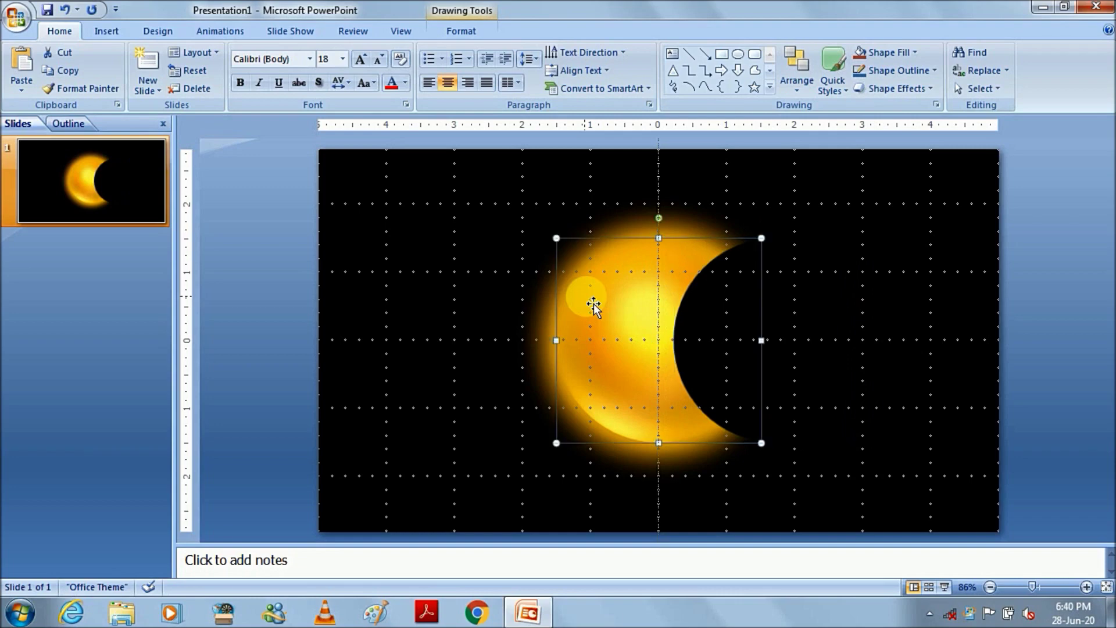
left_click(814, 332)
key("Right")
key("Right")
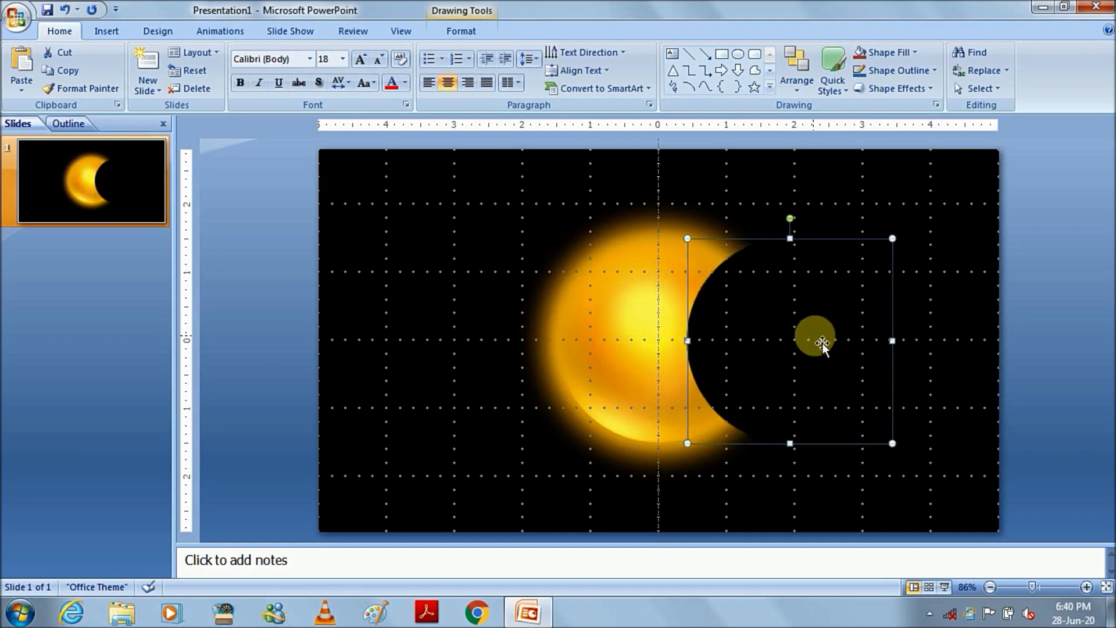
key("Right")
key("Right")
key("Right")
key("Right")
key("Right")
key("Right")
key("Right")
key("Right")
key("Right")
key("Right")
key("Right")
key("Right")
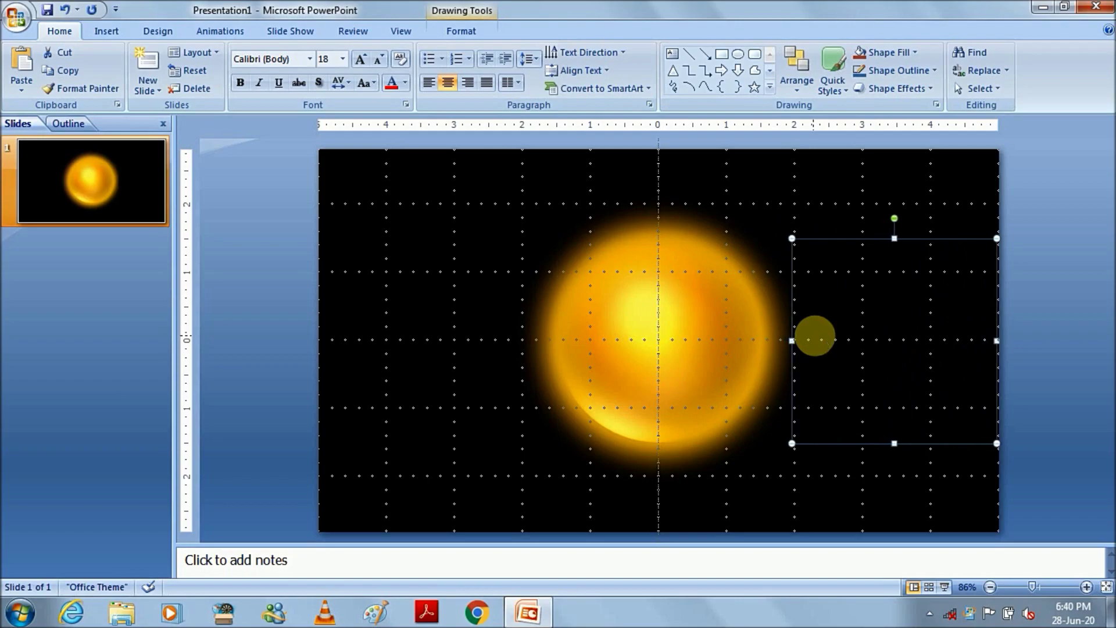
key("Right")
key("Right")
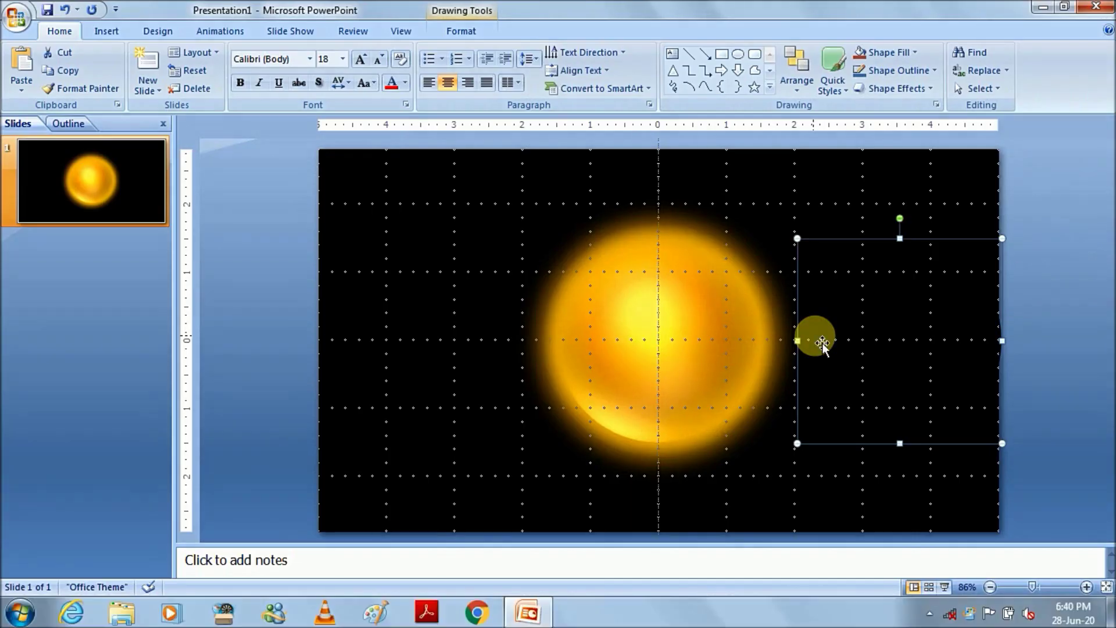
key("Right")
key("Right")
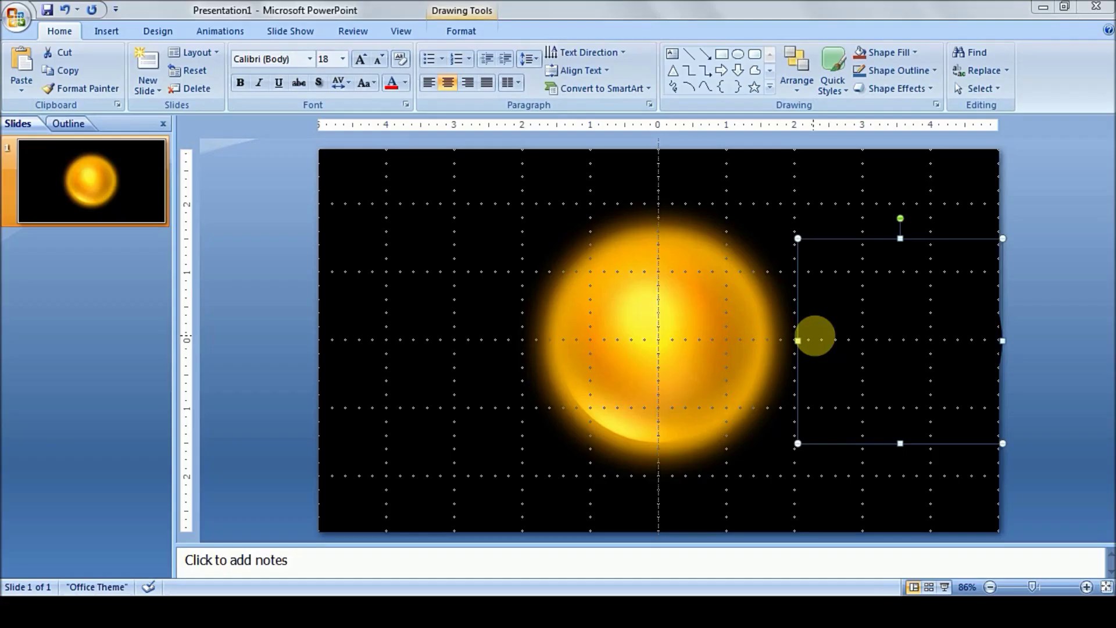
Cut the sun and paste it back onto the slide
right_click(669, 303)
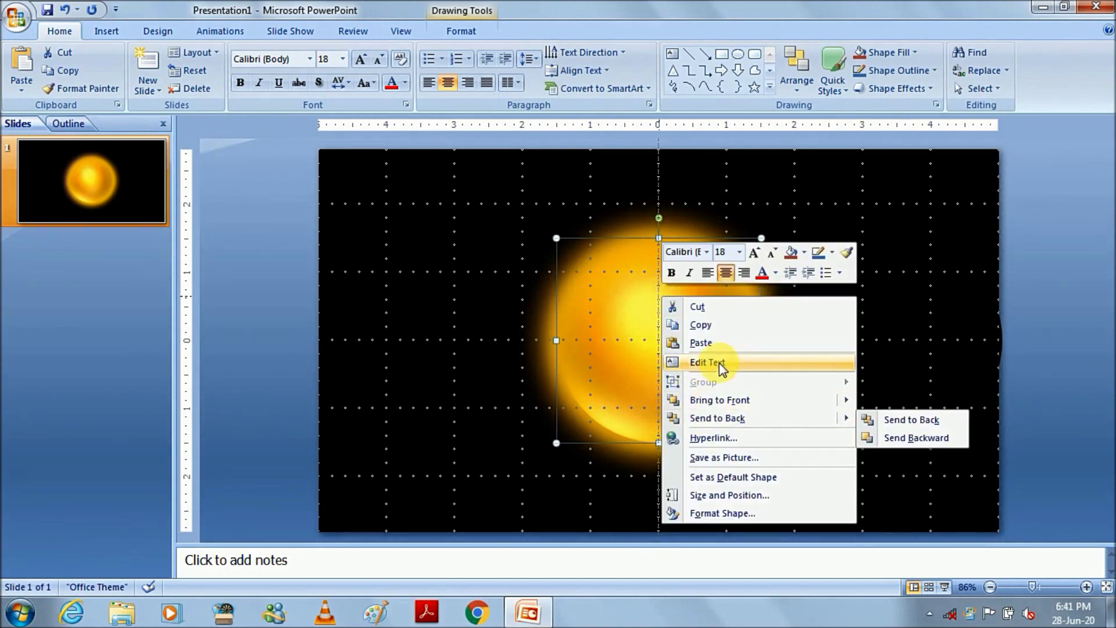
left_click(708, 319)
right_click(440, 253)
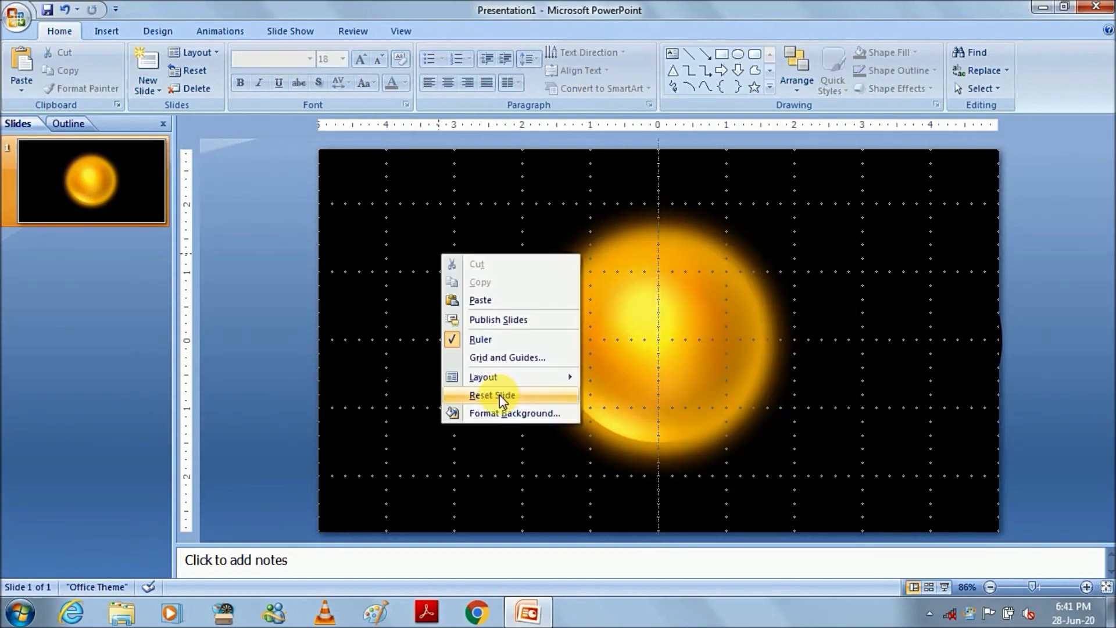
left_click(502, 300)
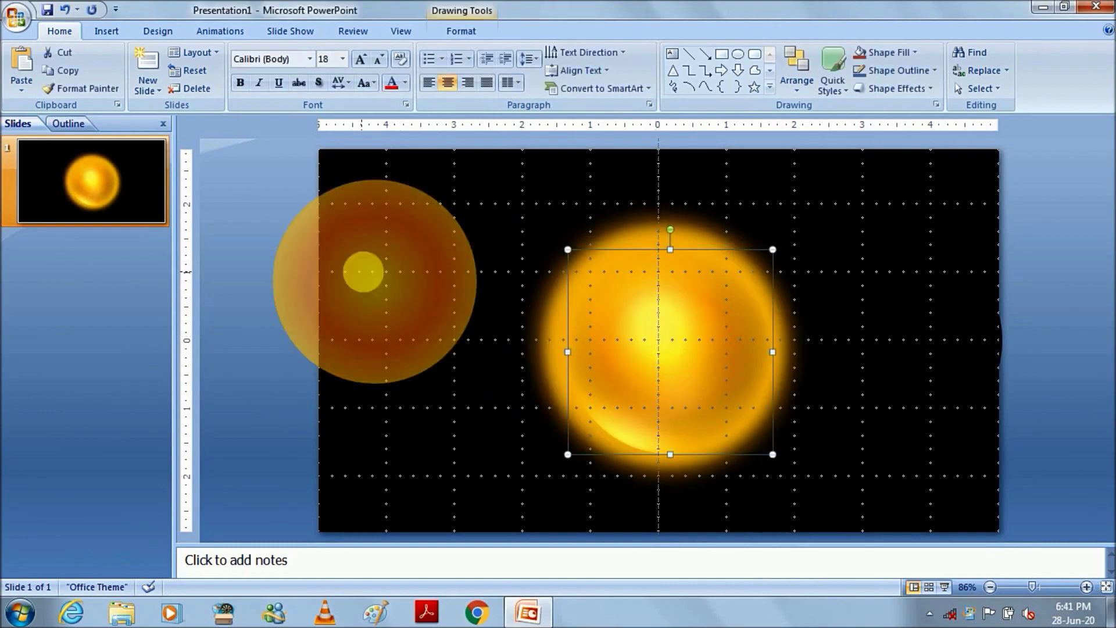
Move the pasted sun to the upper left and switch it to a solid fill
left_click_drag(363, 272, 363, 270)
right_click(363, 271)
left_click(441, 481)
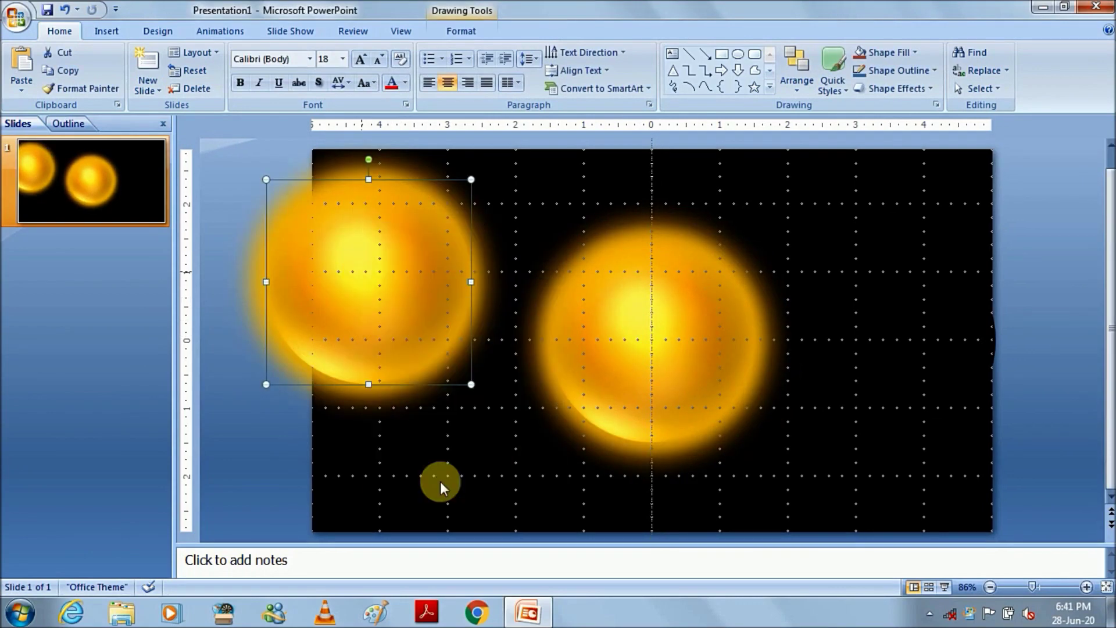
left_click(215, 196)
Fill the circle yellow and set its top and bottom bevels to None
left_click(273, 262)
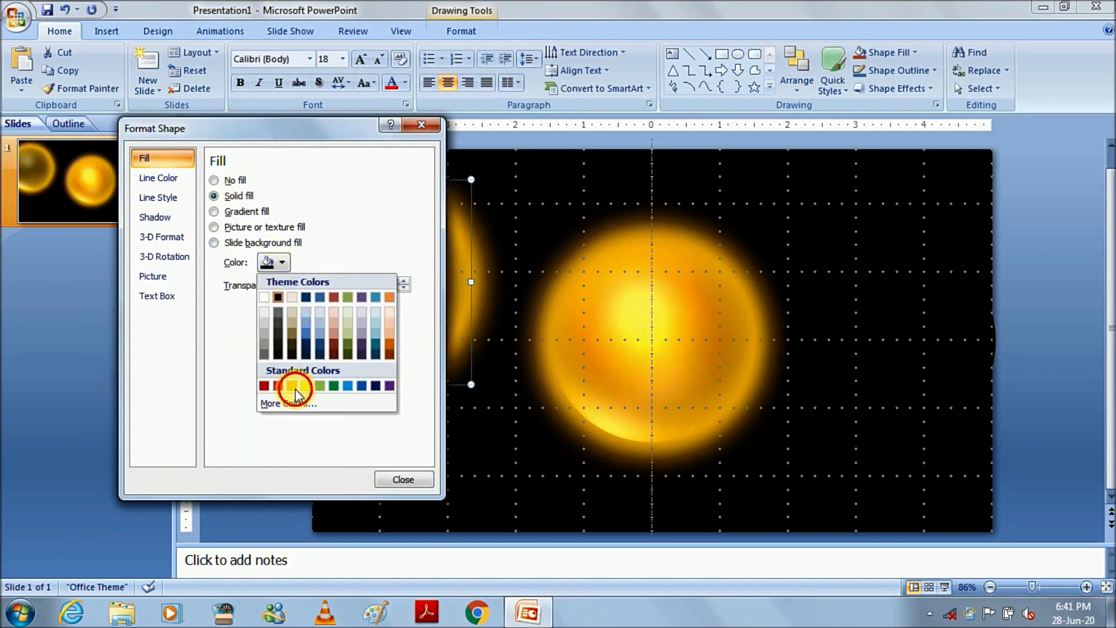
left_click(286, 385)
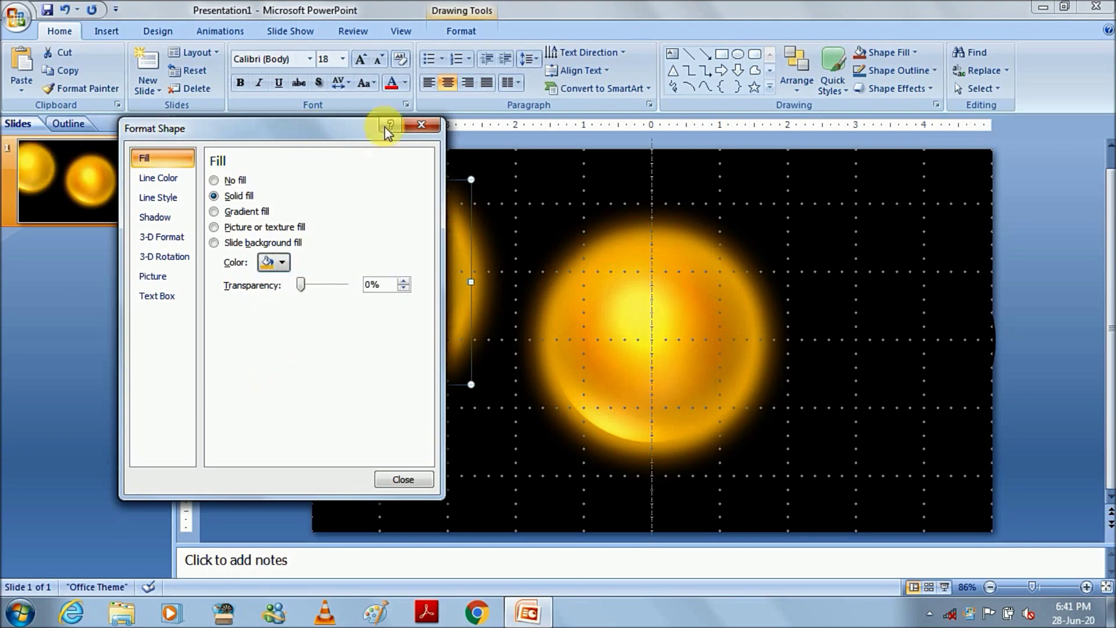
left_click_drag(310, 130, 762, 173)
left_click(607, 261)
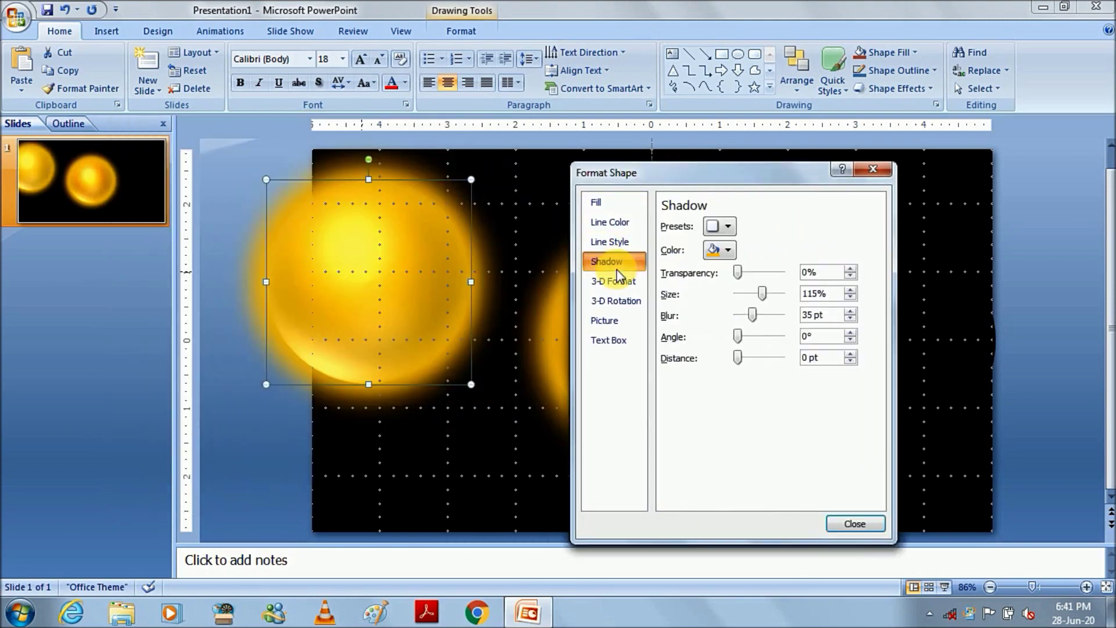
left_click(613, 281)
left_click(750, 248)
left_click(738, 296)
left_click(739, 295)
left_click(739, 335)
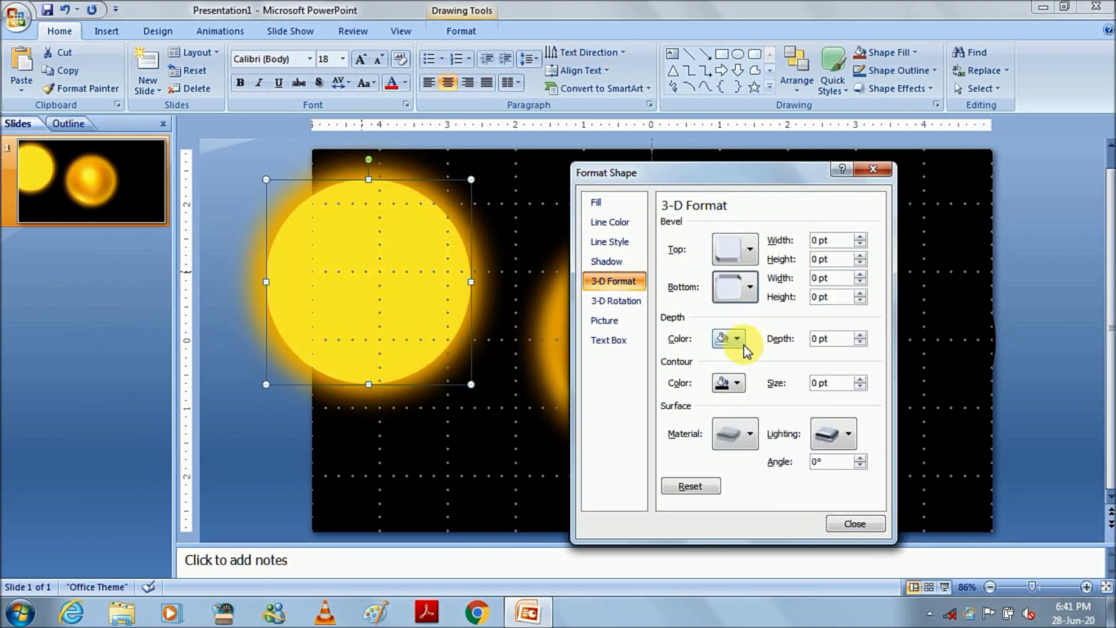
left_click(818, 437)
left_click(930, 396)
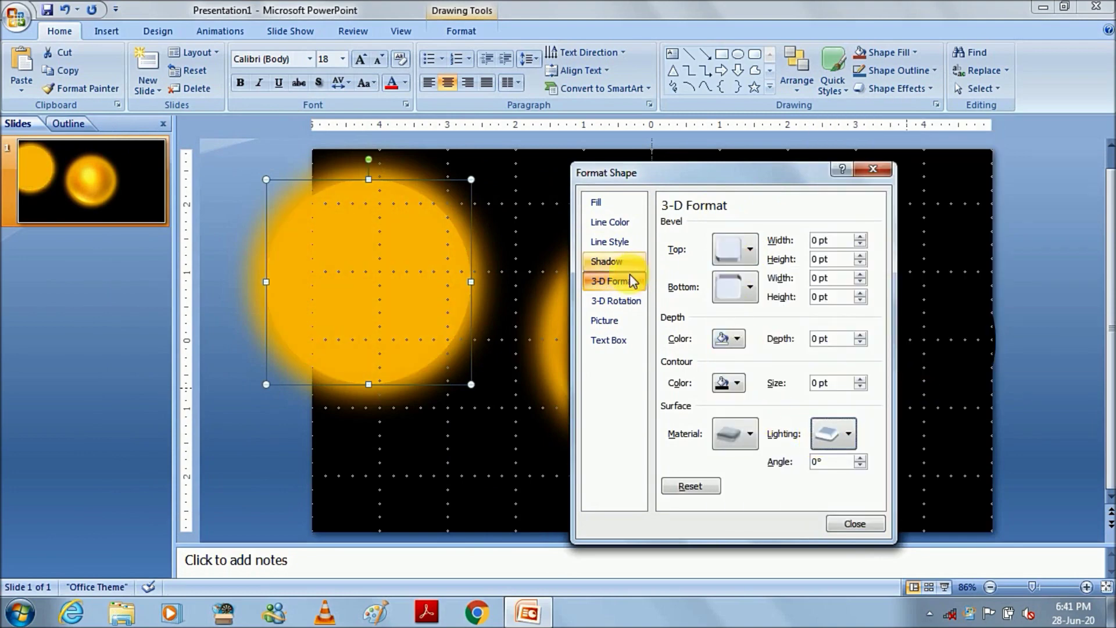
Set the circle's shadow to 200% size with a 15 pt blur for a soft glow
left_click(607, 261)
left_click(851, 289)
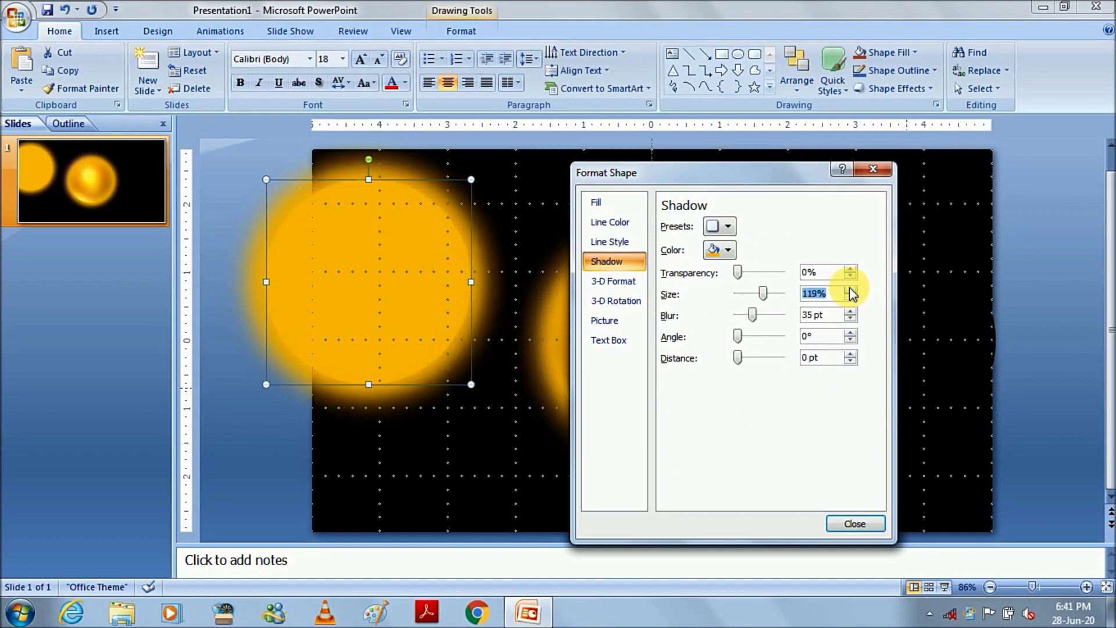
left_click_drag(764, 299, 802, 292)
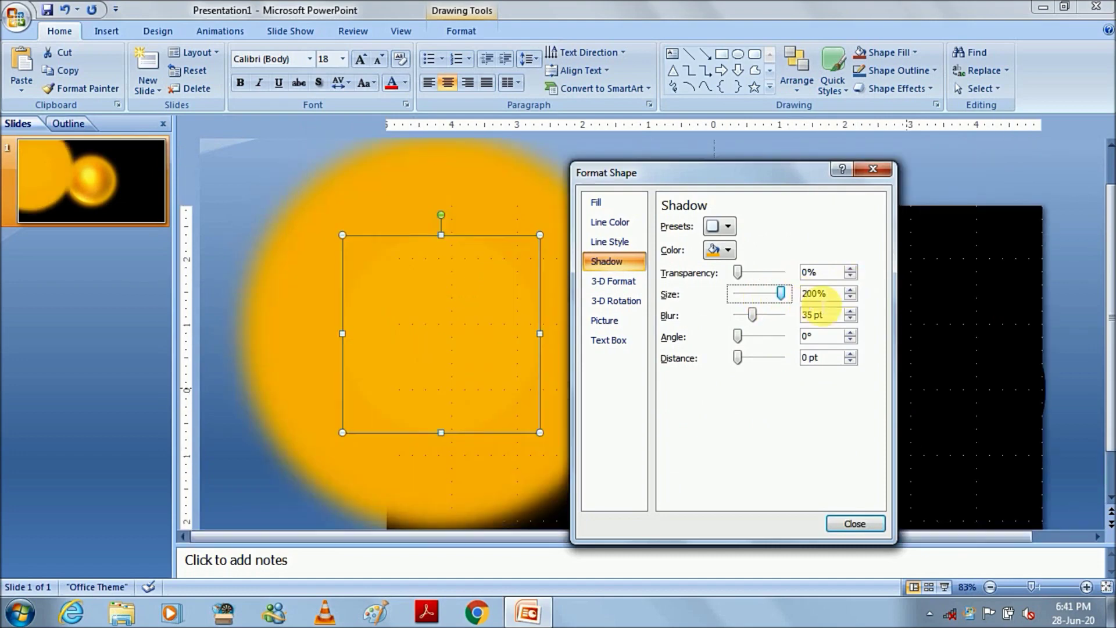
left_click(851, 319)
left_click(850, 319)
left_click(851, 319)
left_click(851, 319)
left_click(850, 318)
left_click(851, 319)
left_click(850, 318)
left_click(851, 319)
left_click(851, 318)
left_click(861, 521)
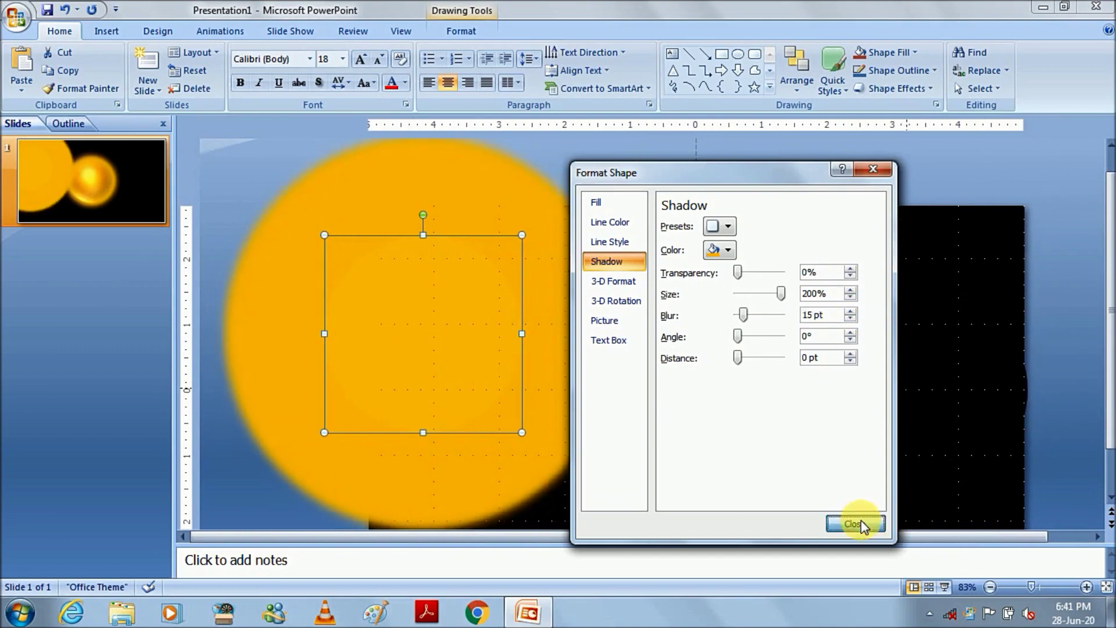
right_click(471, 309)
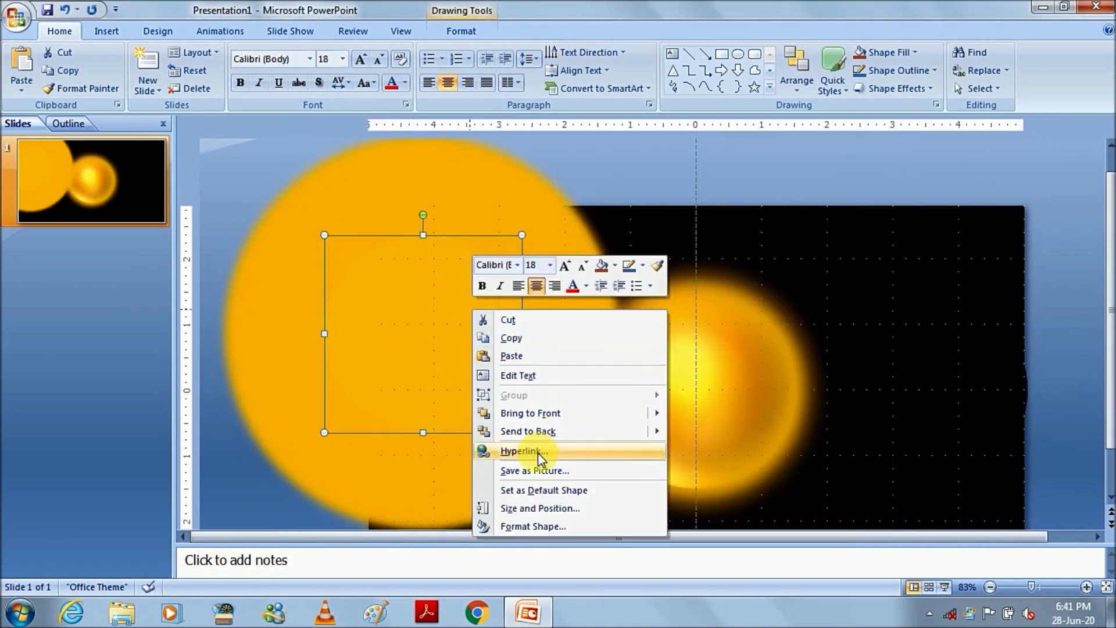
Resize the glowing circle to 0.4" height and 0.4" width in Size and Position
left_click(538, 503)
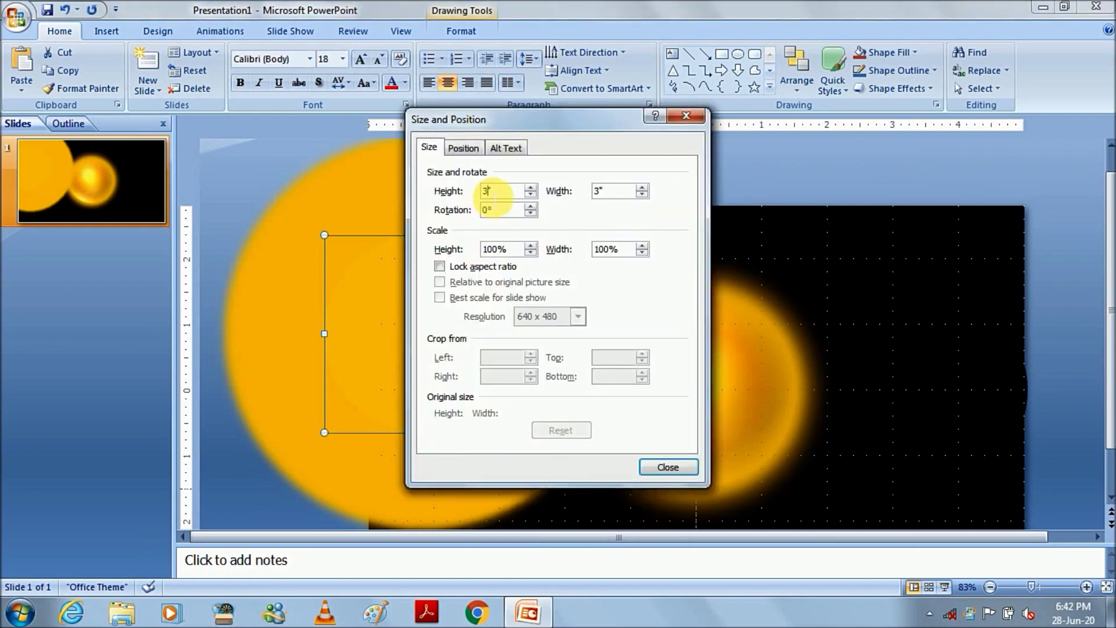
type("0.4")
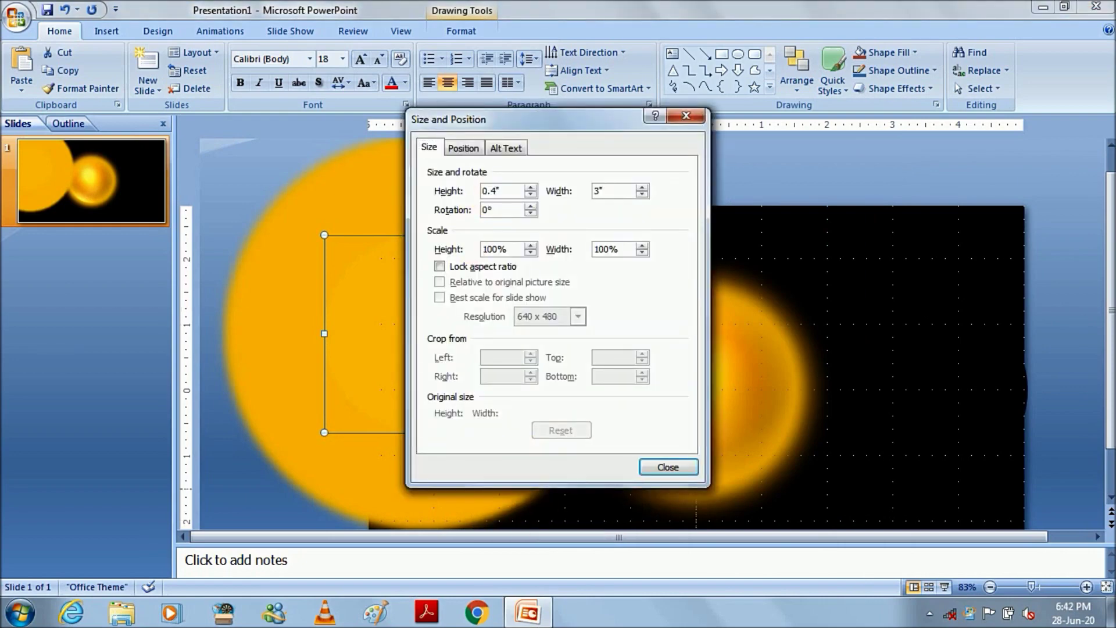
left_click(599, 190)
key("BackSpace")
type("4")
key("Return")
left_click(376, 253)
left_click(287, 193)
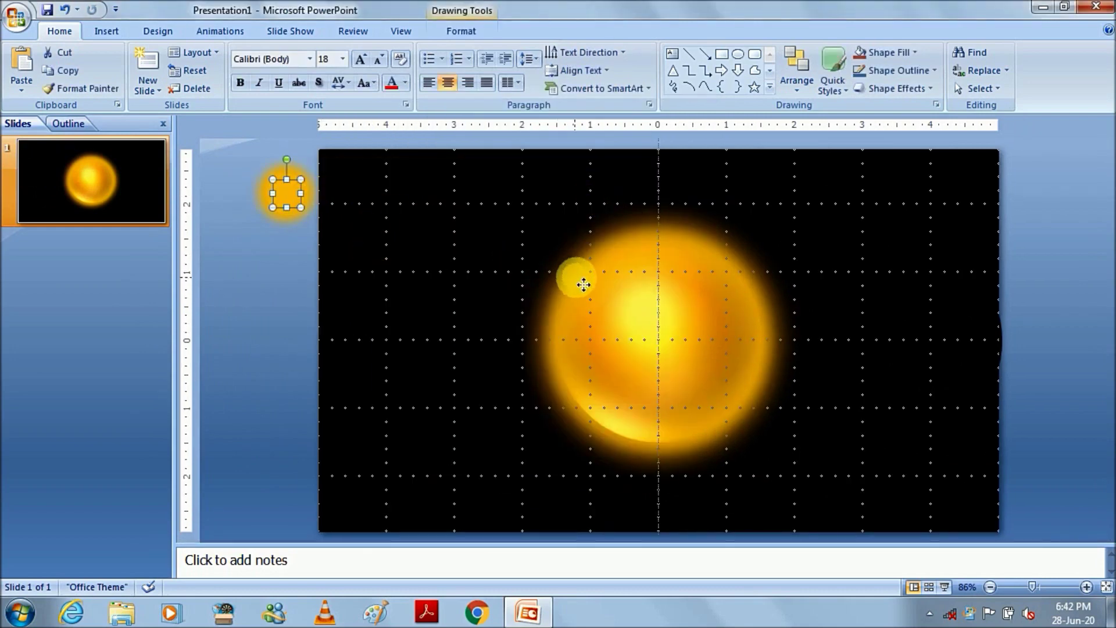
Drag the small glow onto the sun's upper-left rim and keep the dark disc right of the sun
left_click_drag(577, 279, 580, 282)
left_click(482, 252)
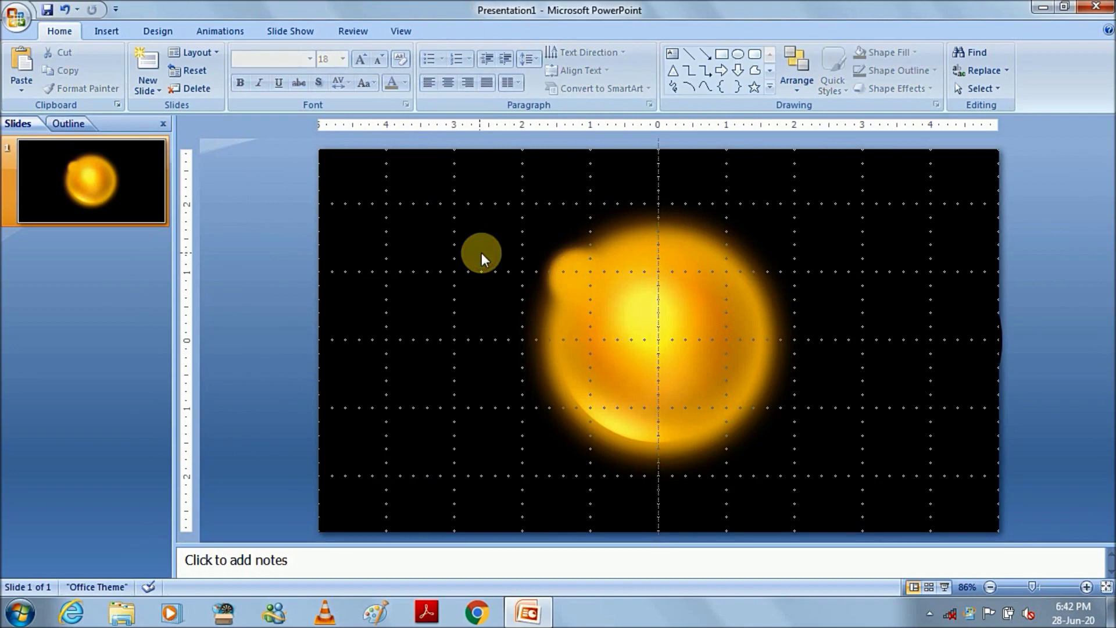
left_click(564, 267)
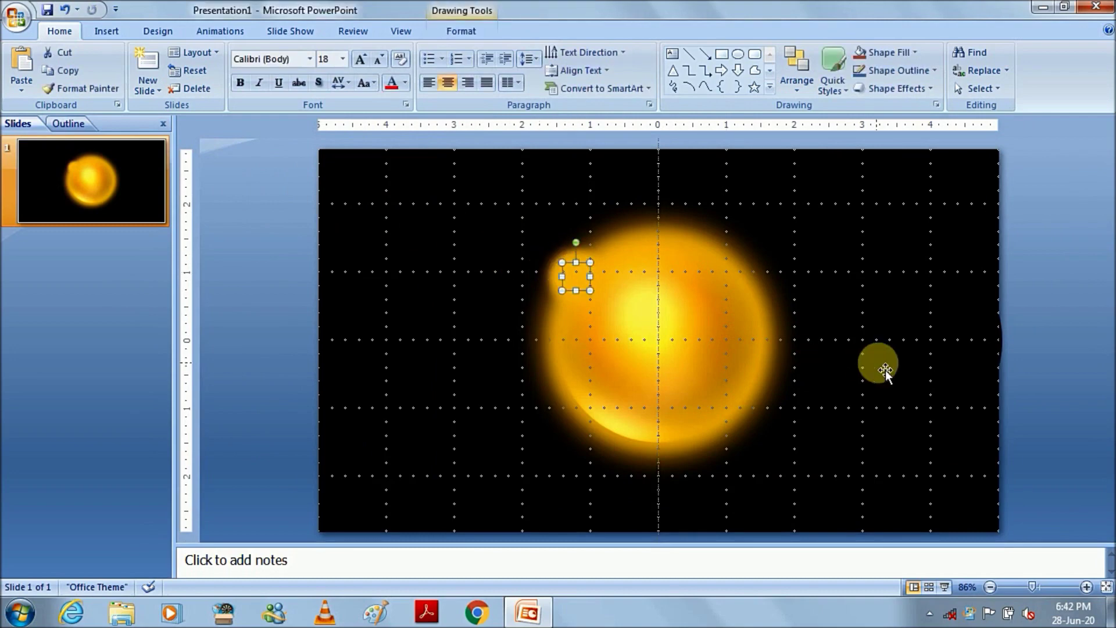
left_click(885, 371)
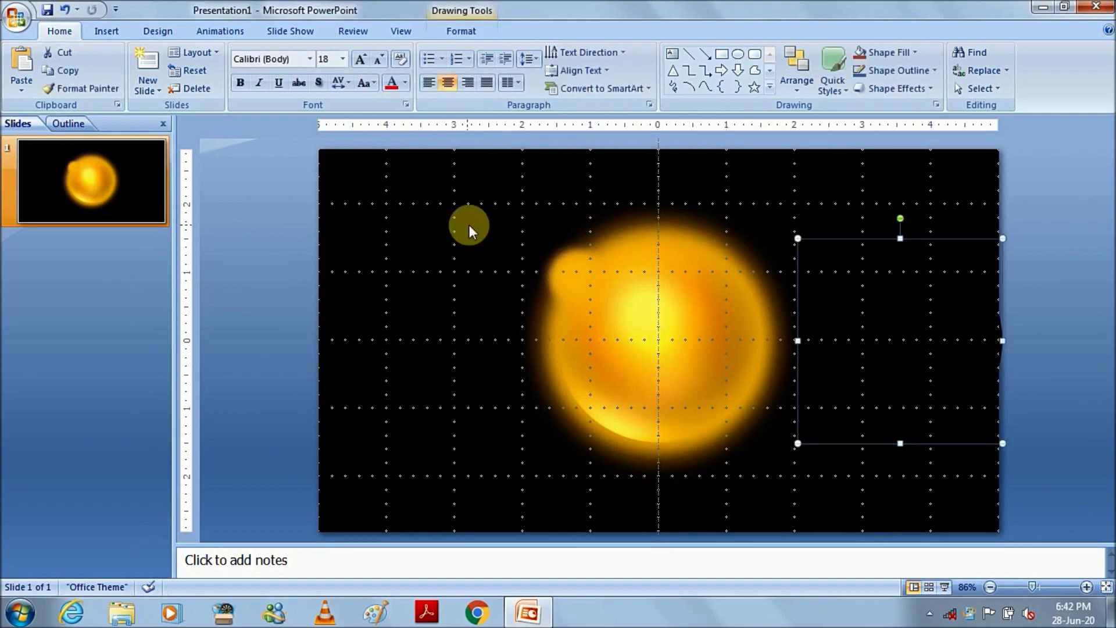
mouse_move(847, 326)
left_mouse_down()
mouse_move(607, 327)
mouse_move(826, 329)
left_mouse_up()
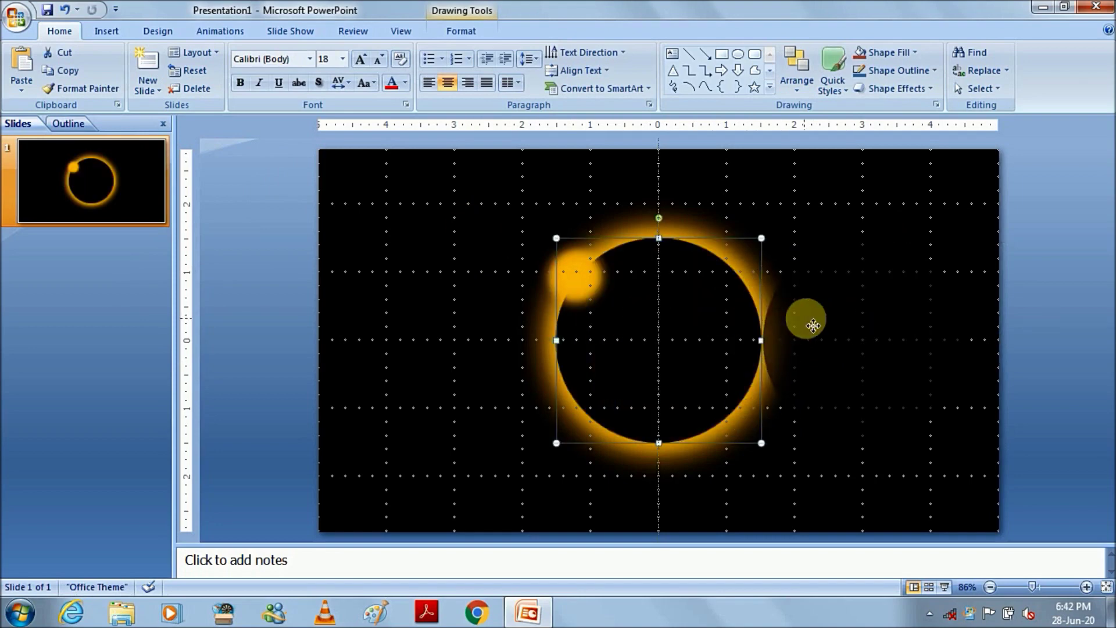
key("Right")
key("Right")
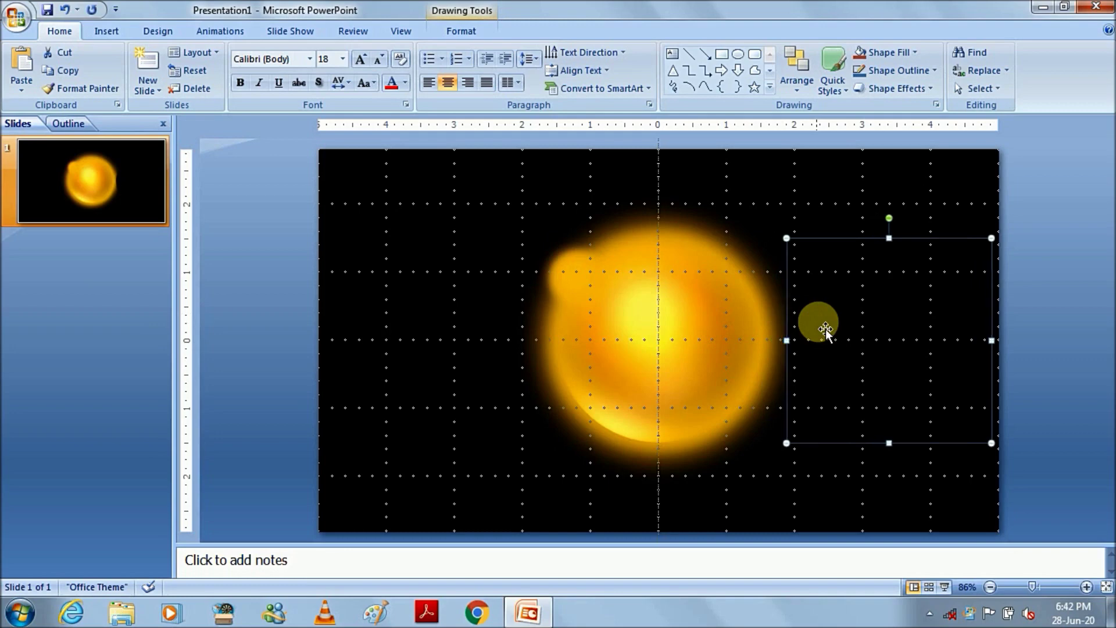
Give the dark disc a Left motion path in Custom Animation and preview the slide show
key("Right")
key("Right")
left_click(1101, 363)
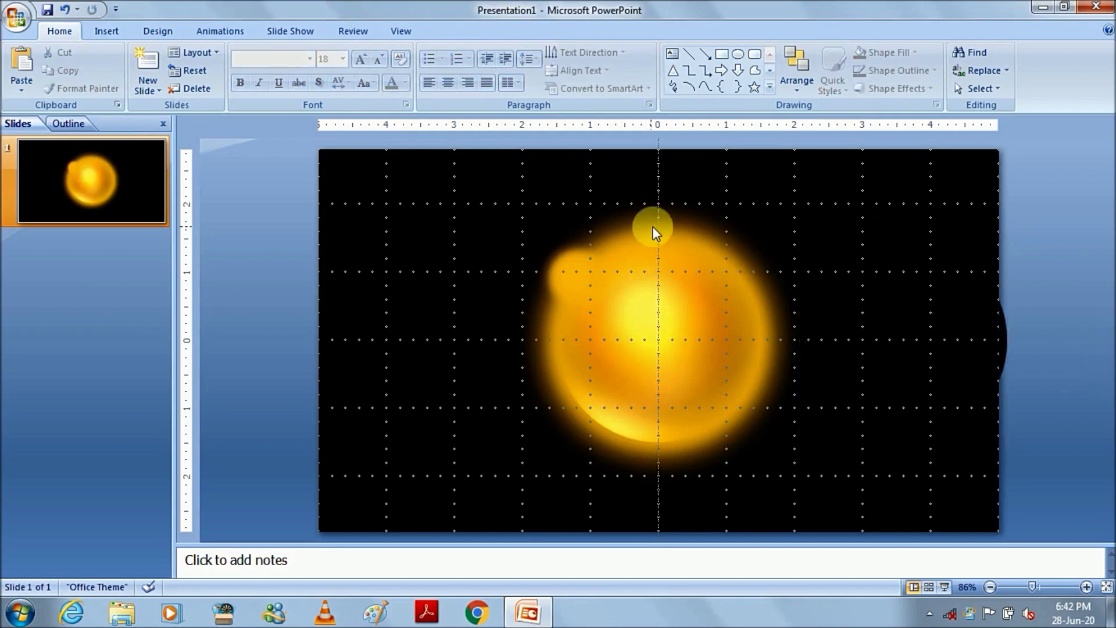
left_click(230, 30)
left_click(98, 82)
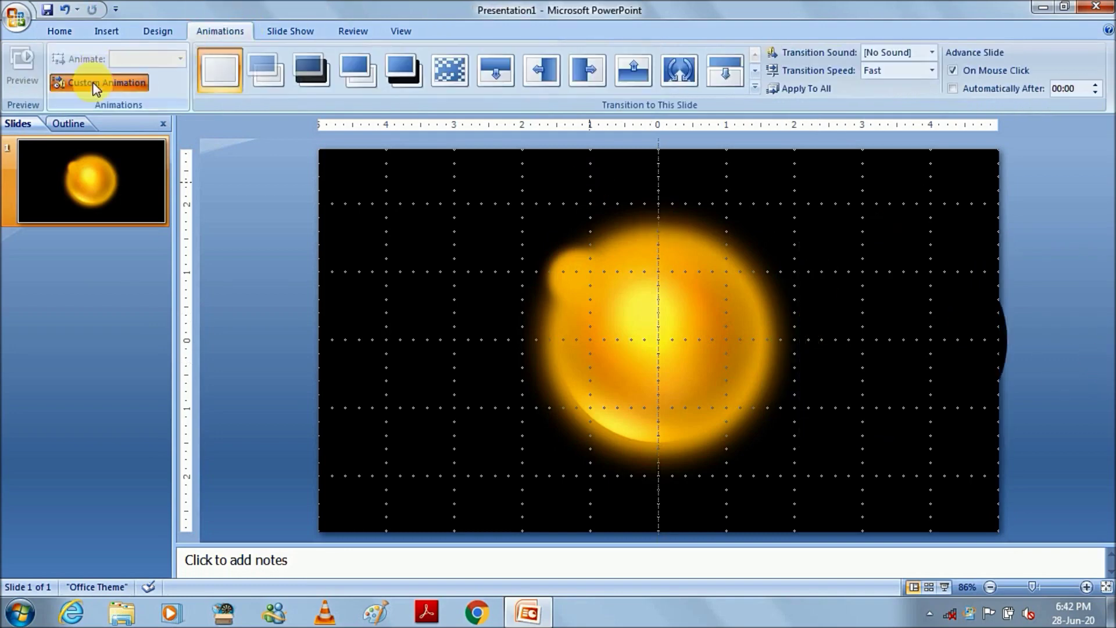
left_click(856, 325)
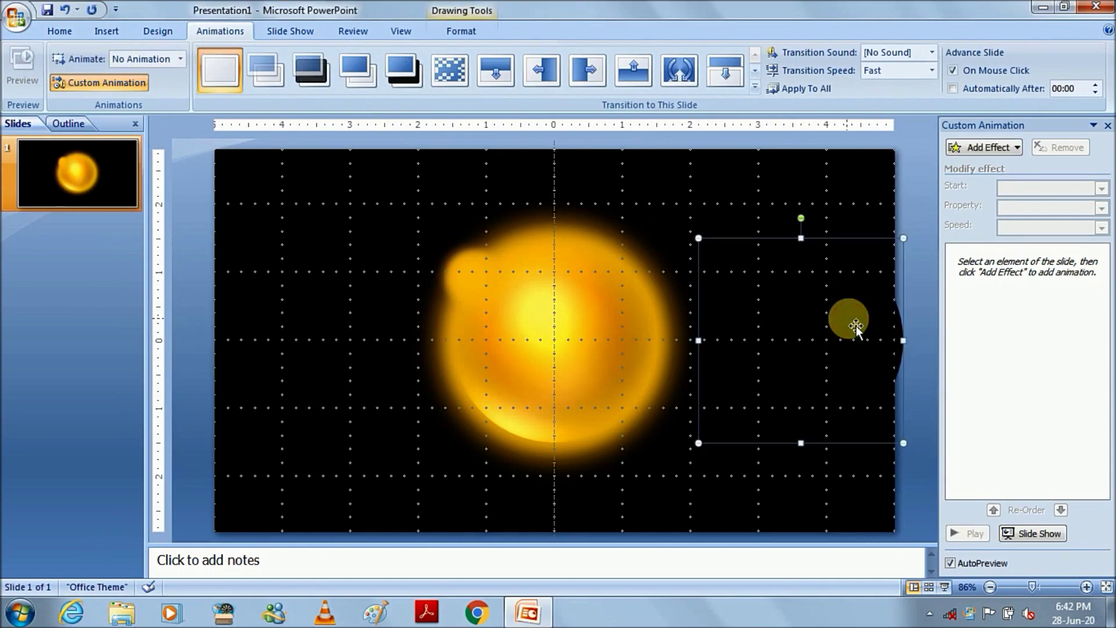
left_click(997, 148)
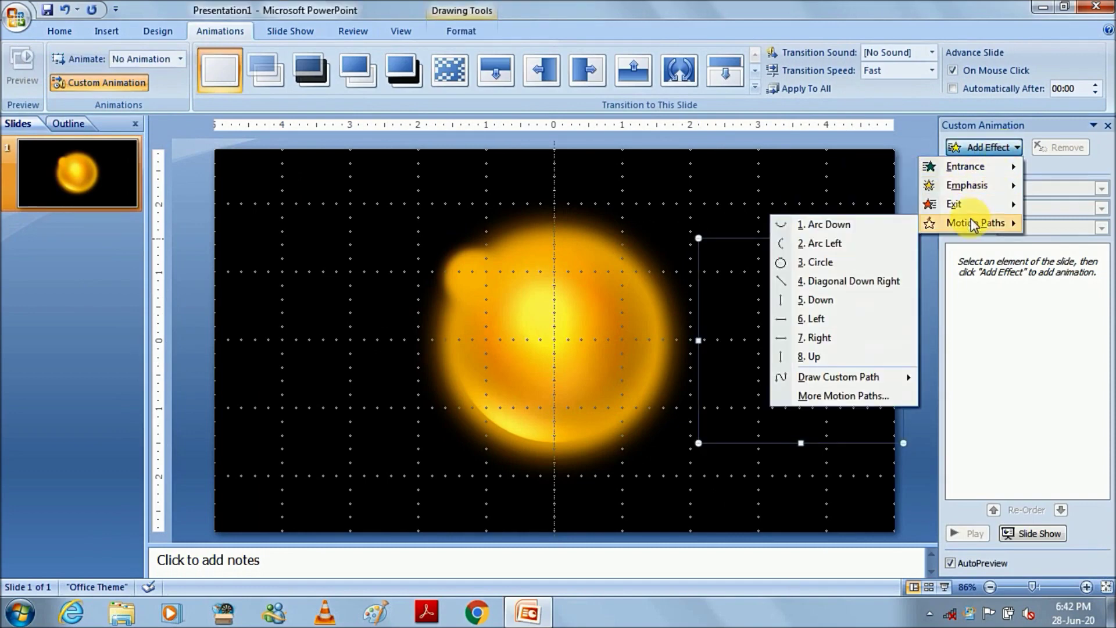
left_click(833, 322)
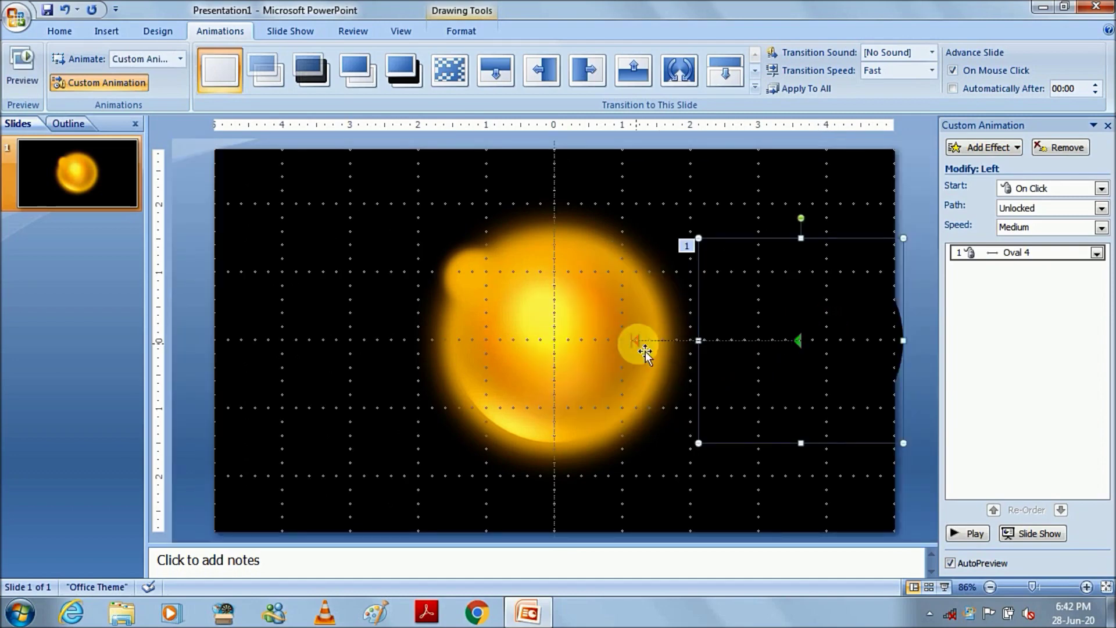
key("F5")
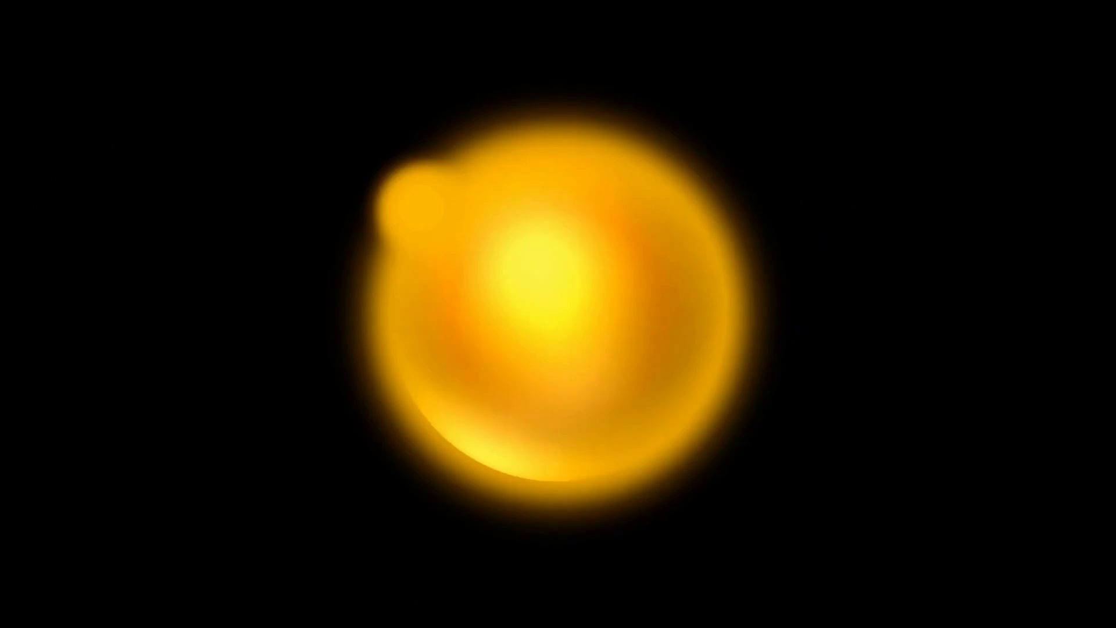
key("Escape")
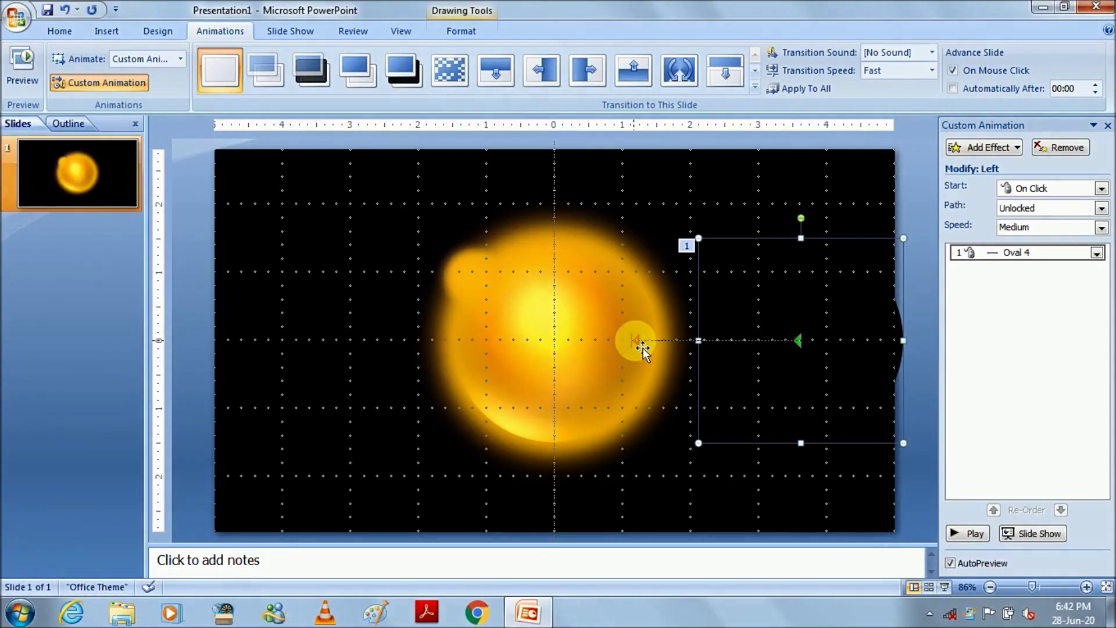
Drag the Left motion path's end past the sun's left side and preview the eclipse
left_click(642, 348)
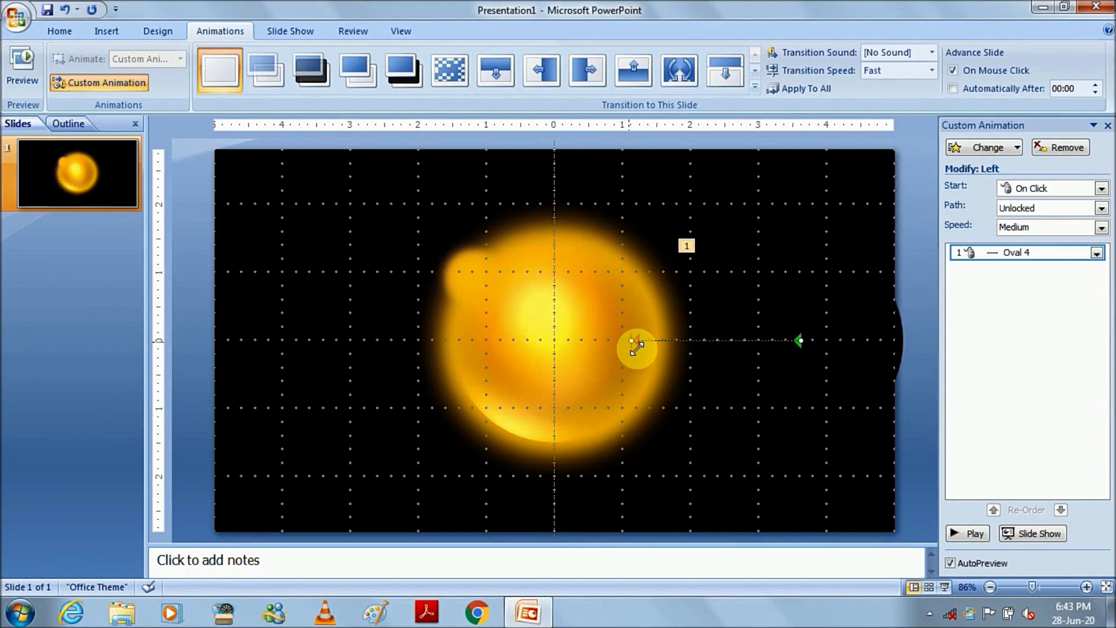
left_click_drag(637, 348, 306, 349)
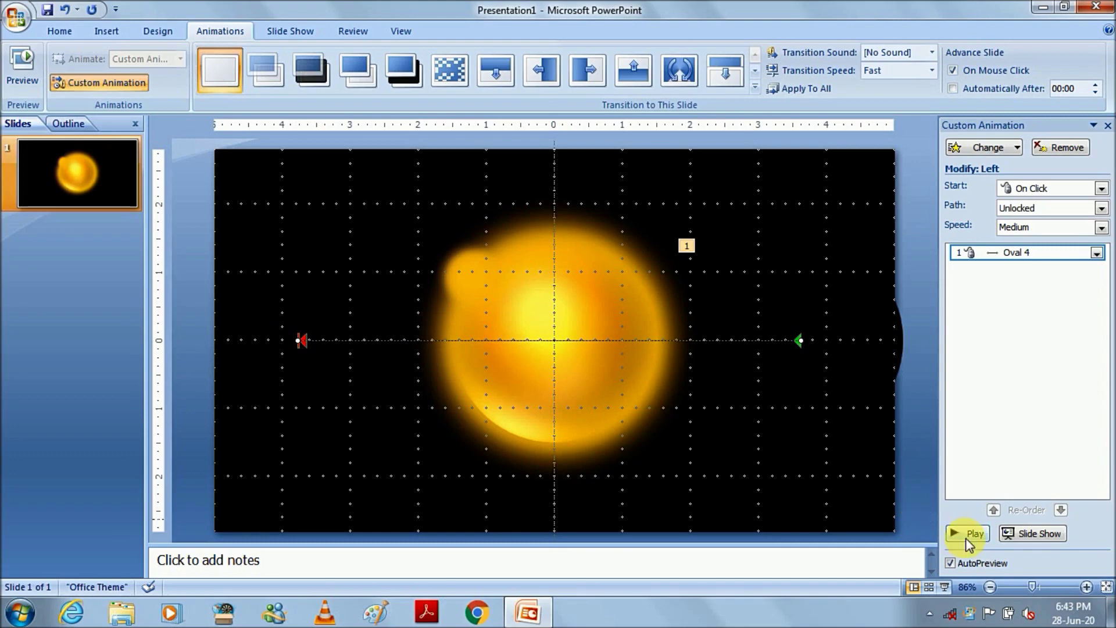
left_click(968, 533)
left_click(299, 340)
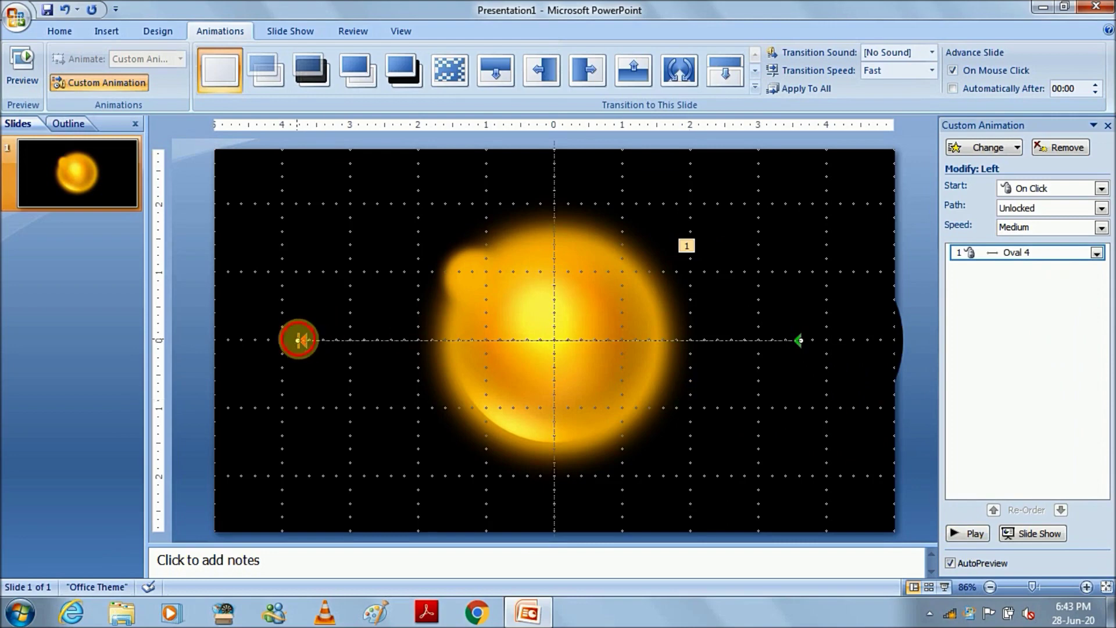
left_click(979, 537)
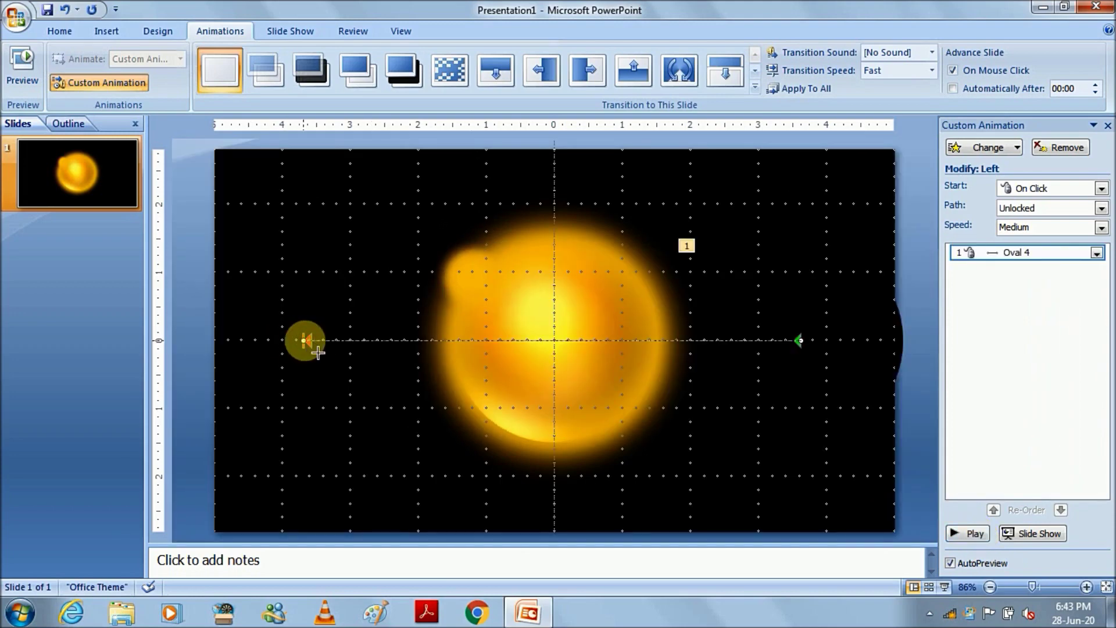
left_click(323, 374)
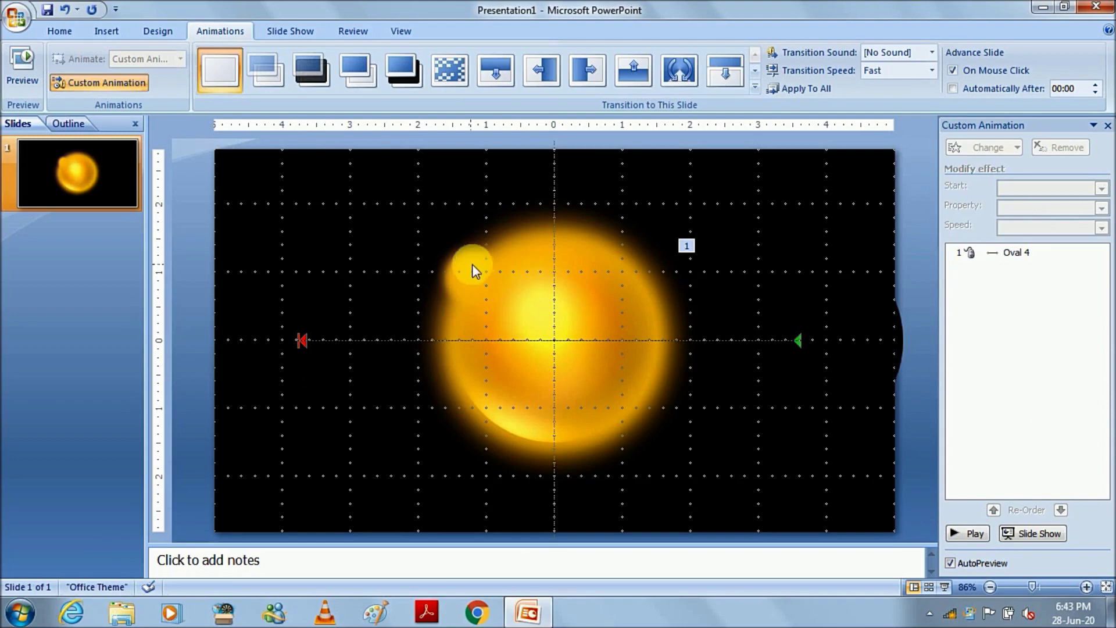
Give the small glow on the sun's upper-left edge a Flash Once entrance effect
left_click(479, 283)
left_click(989, 147)
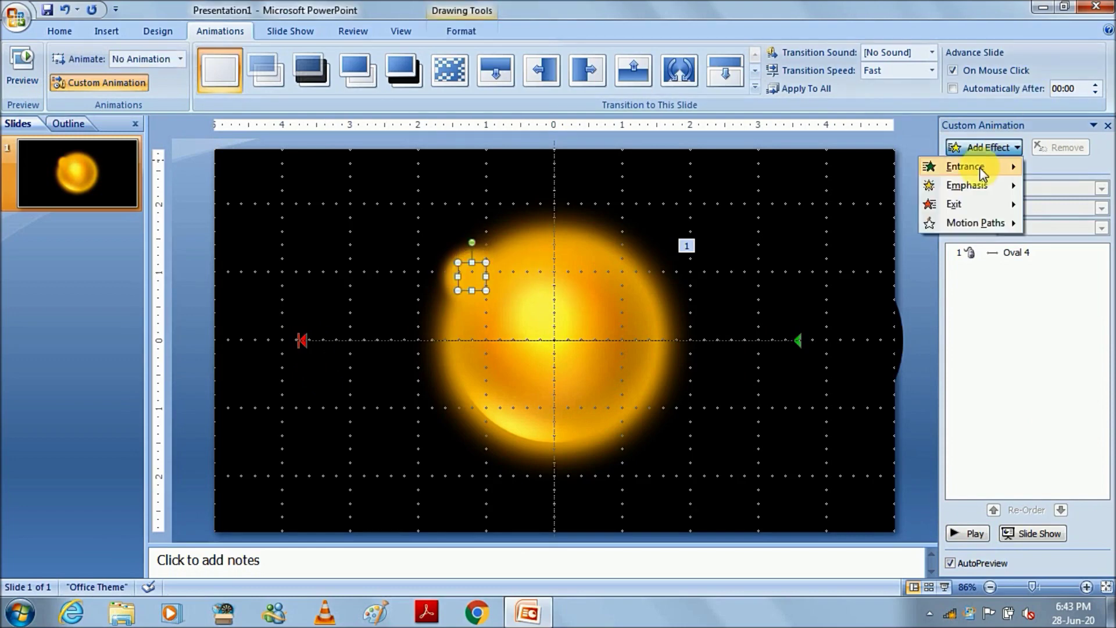
left_click(862, 299)
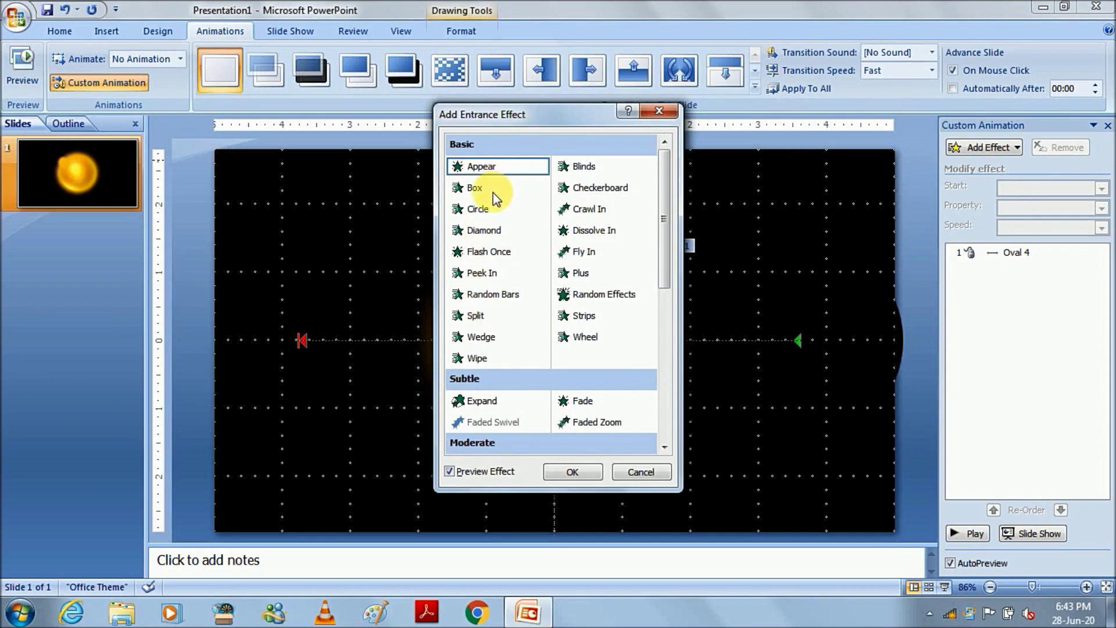
left_click(488, 251)
left_click(573, 468)
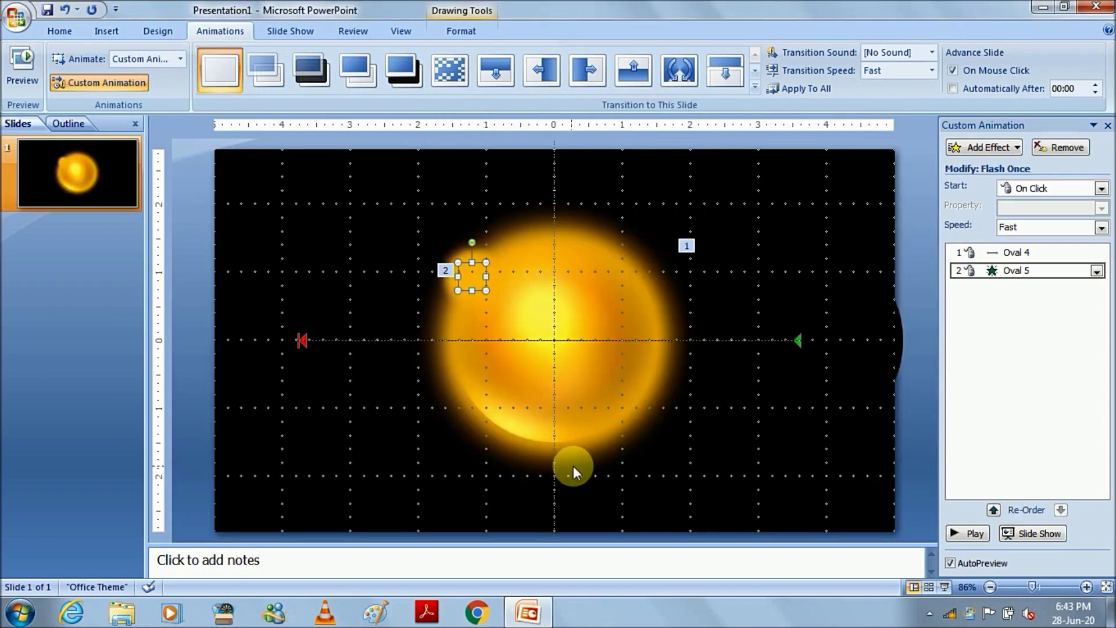
Bring up the Timing settings for the dark disc's motion path animation
left_click(1030, 252)
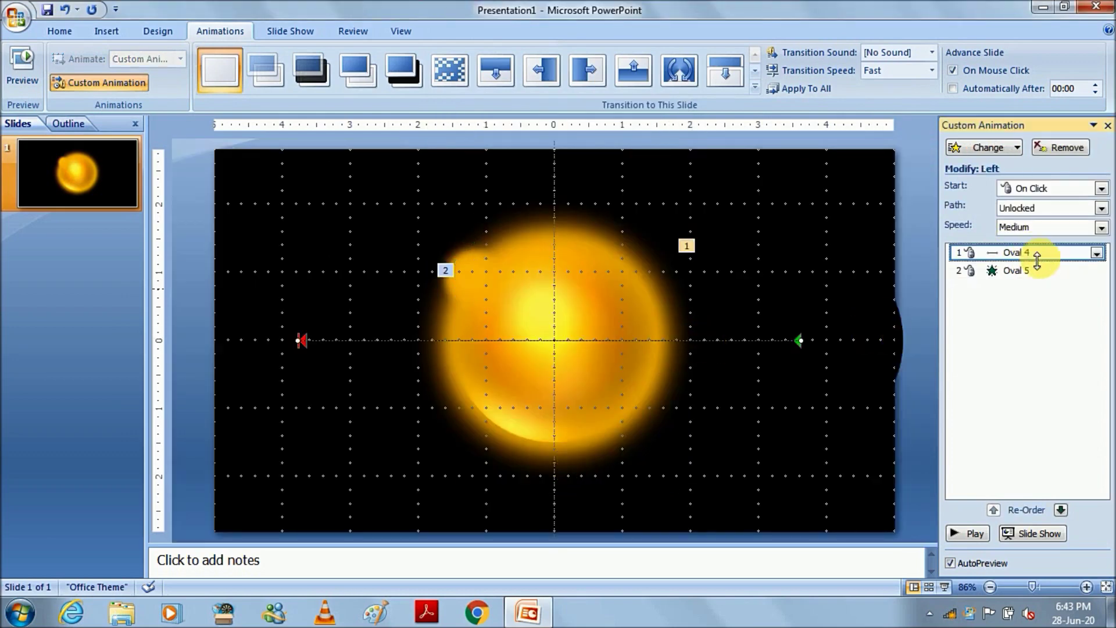
left_click(1097, 253)
left_click(1027, 366)
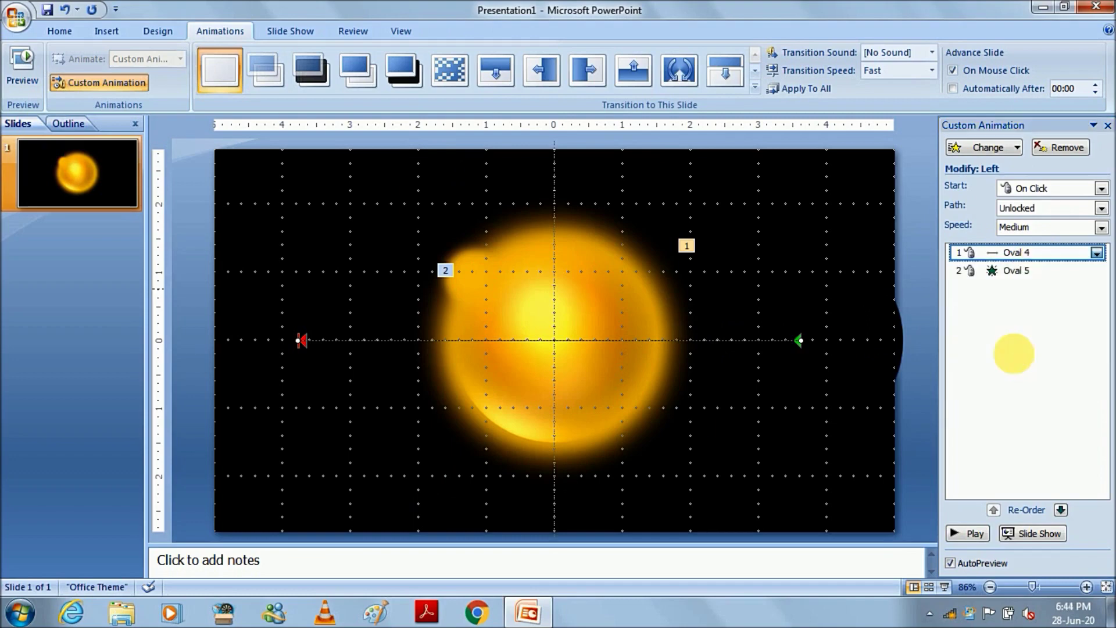
Set the disc's Left motion speed to 120 seconds (02:00.0) and preview the slow eclipse
left_click(488, 266)
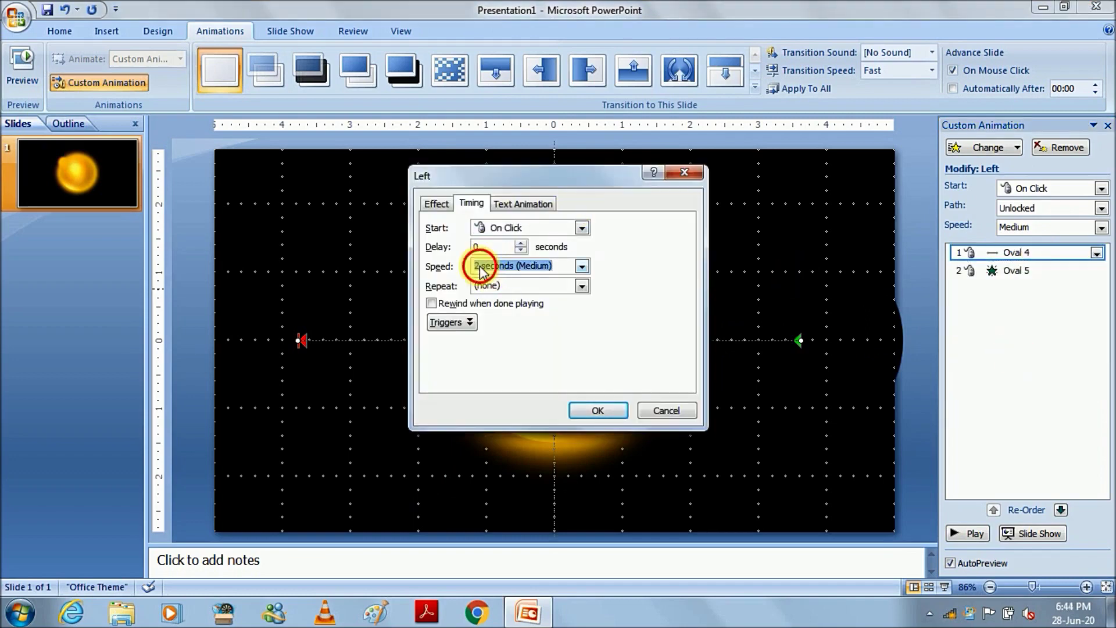
key("Return")
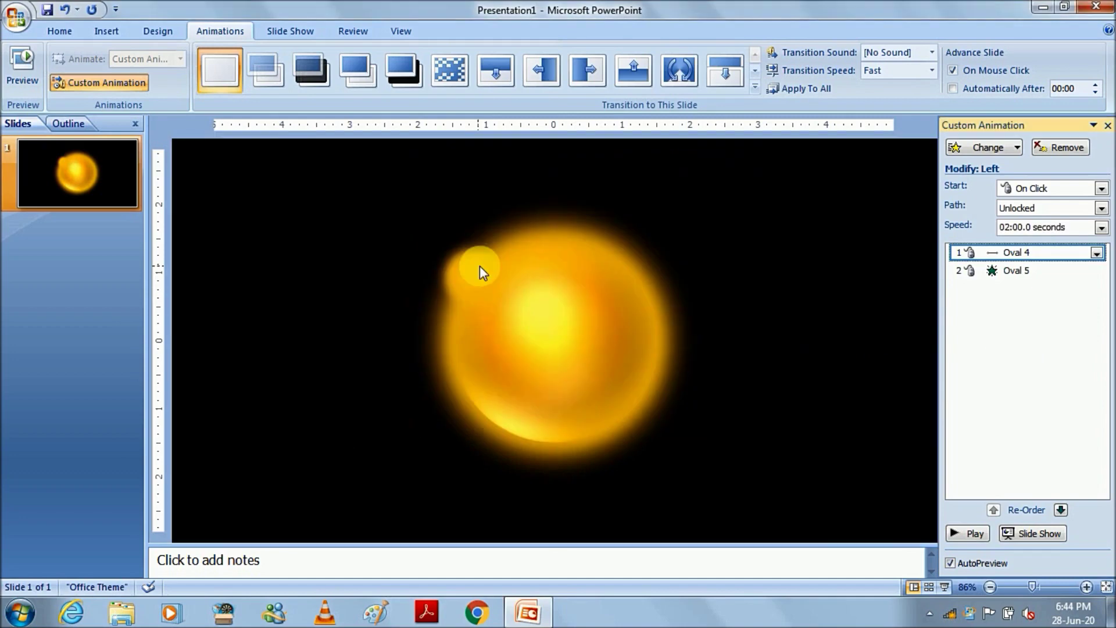
left_click(965, 532)
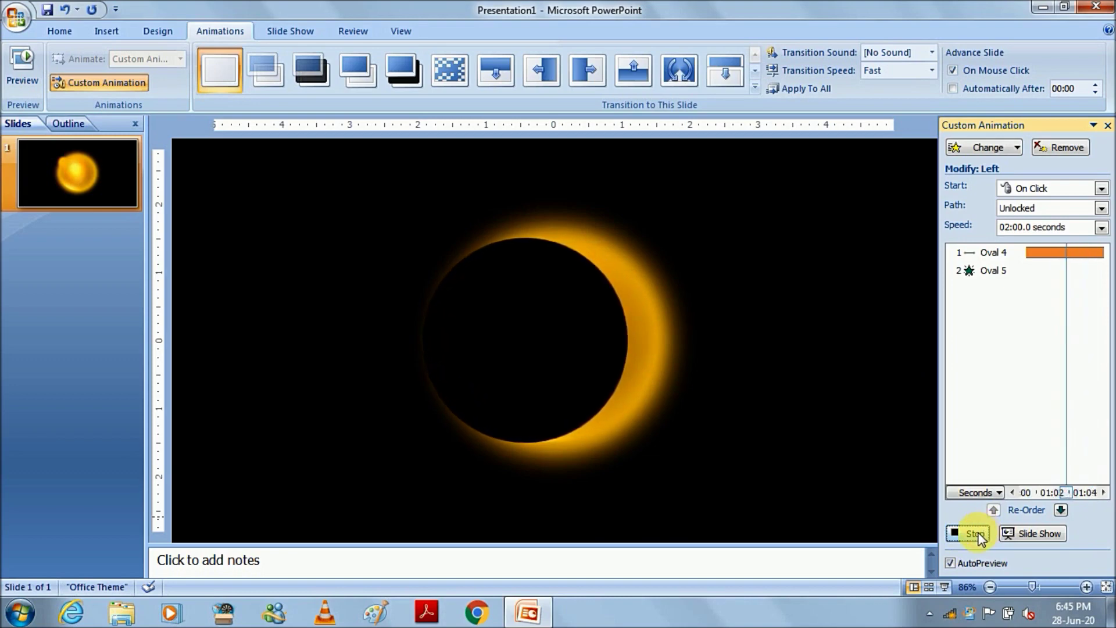
left_click(982, 536)
Make the glow's Flash Once animation last 2 seconds (Medium)
left_click(1009, 272)
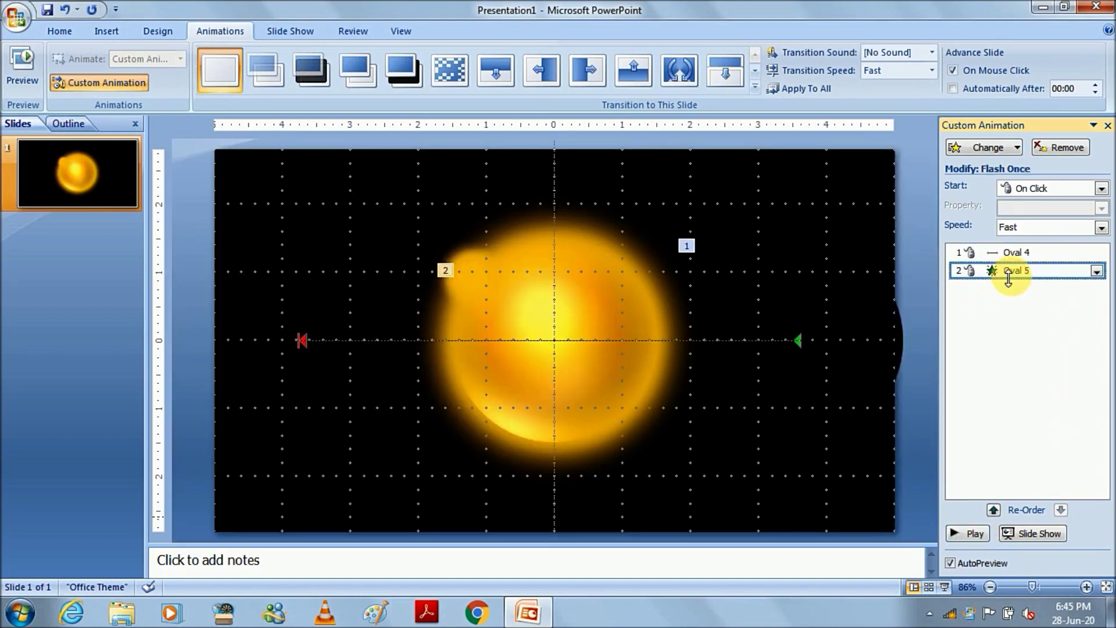
right_click(1009, 276)
left_click(997, 369)
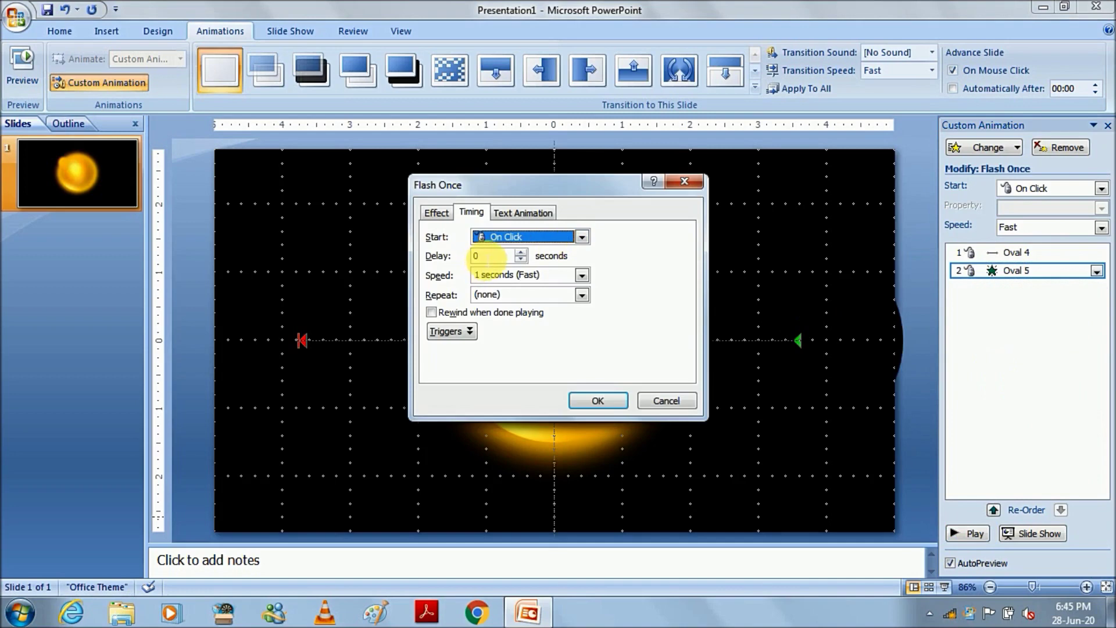
left_click(490, 256)
type("59.5")
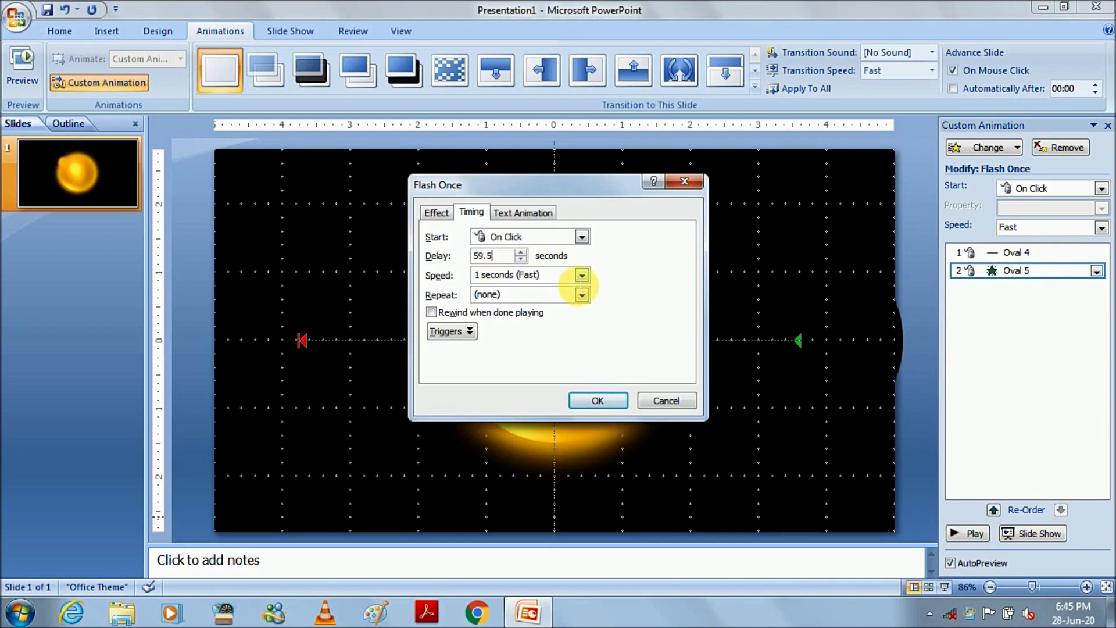
left_click(582, 275)
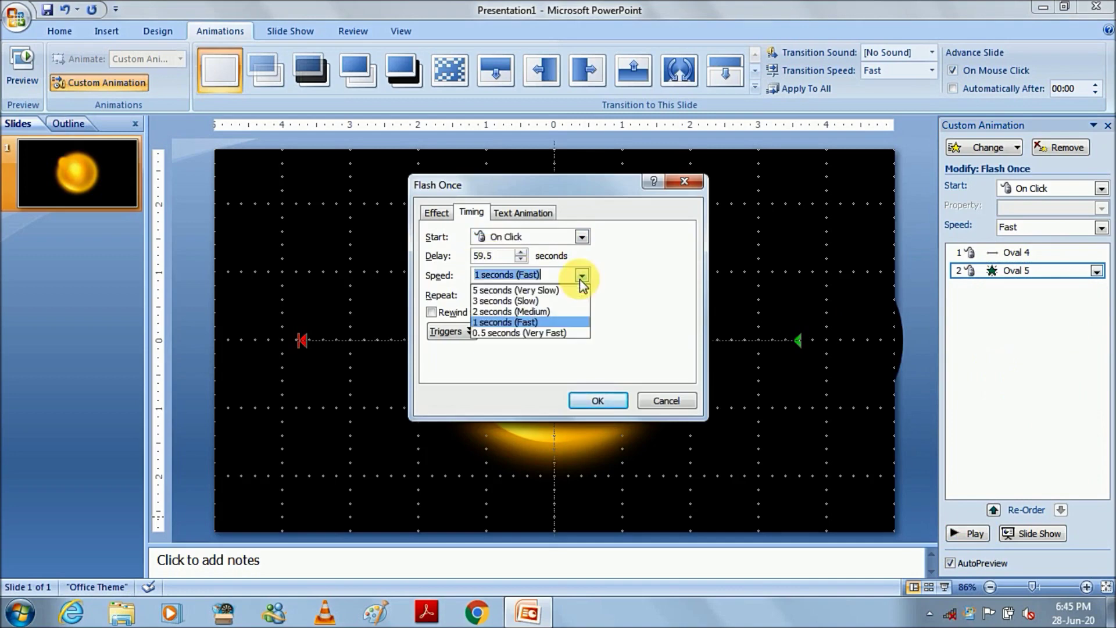
left_click(538, 308)
left_click(595, 399)
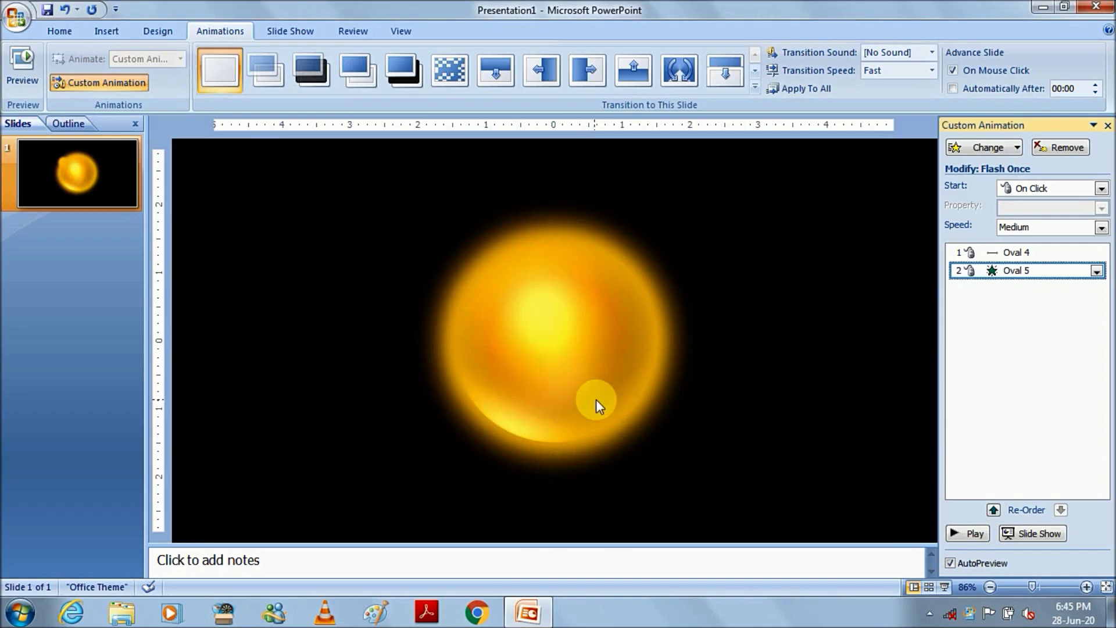
Start the flash With Previous after a 59.5-second delay, then play the slide show full screen
left_click(1097, 271)
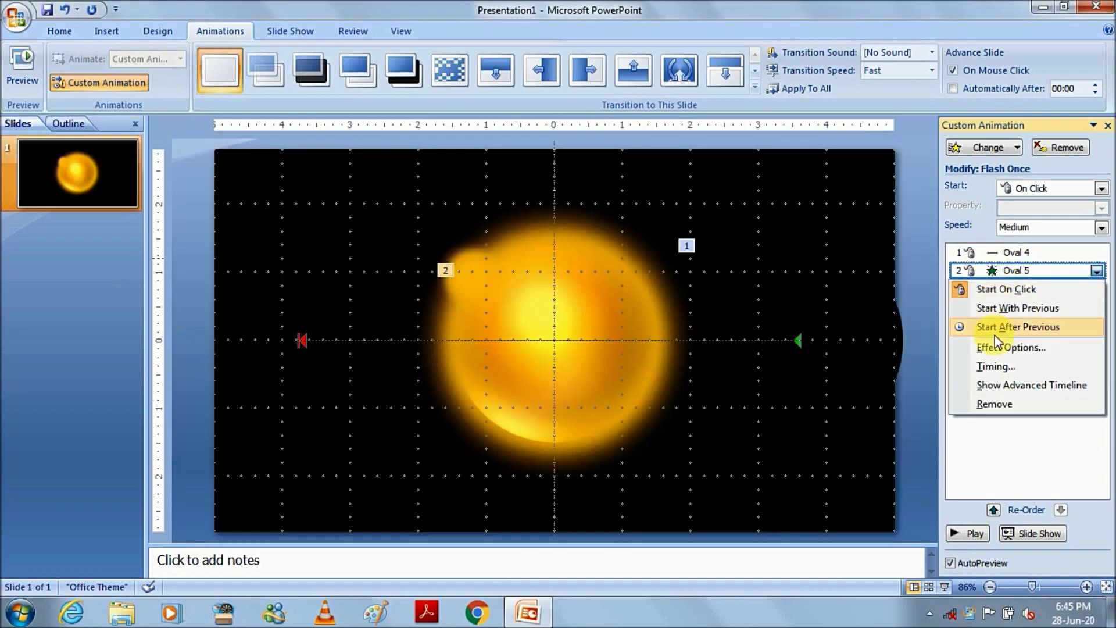
left_click(1013, 310)
right_click(1023, 278)
left_click(1006, 365)
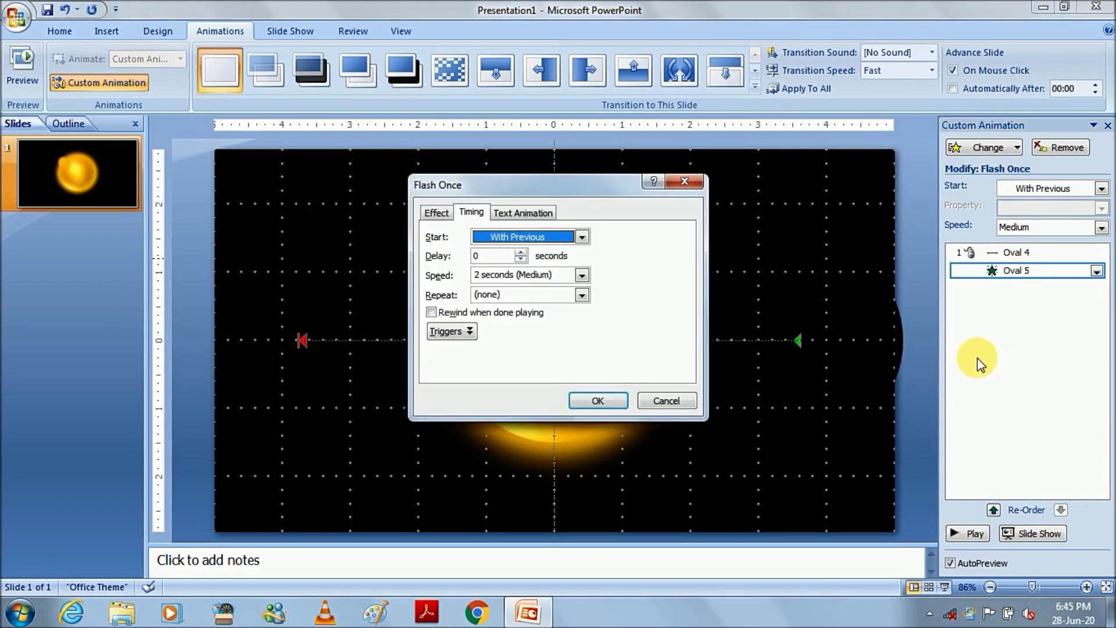
left_click(488, 256)
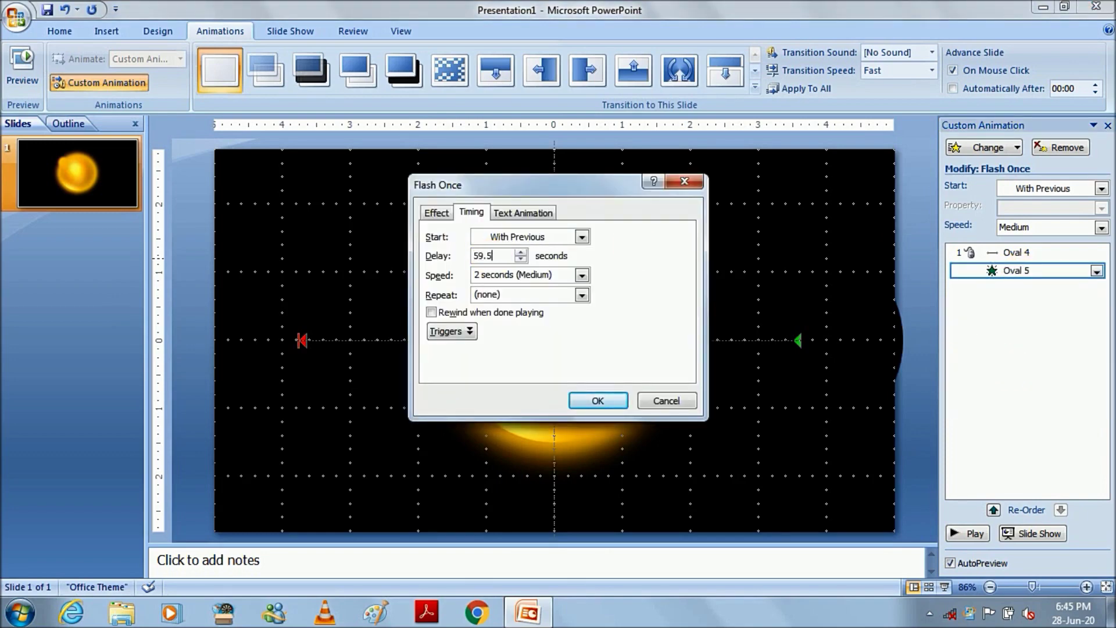
left_click(598, 401)
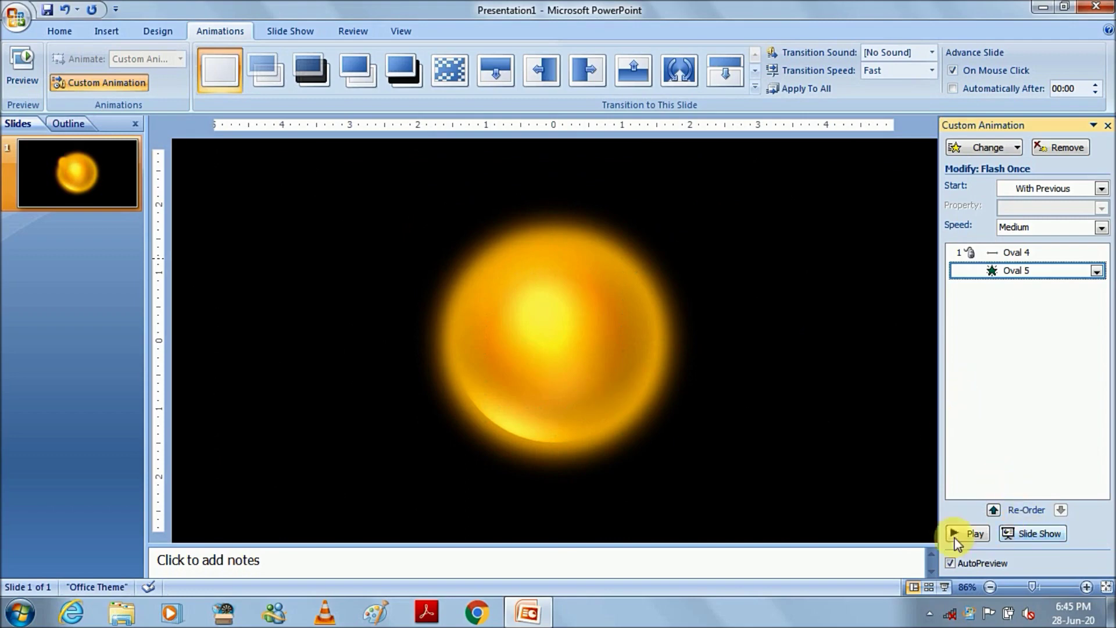
left_click(944, 587)
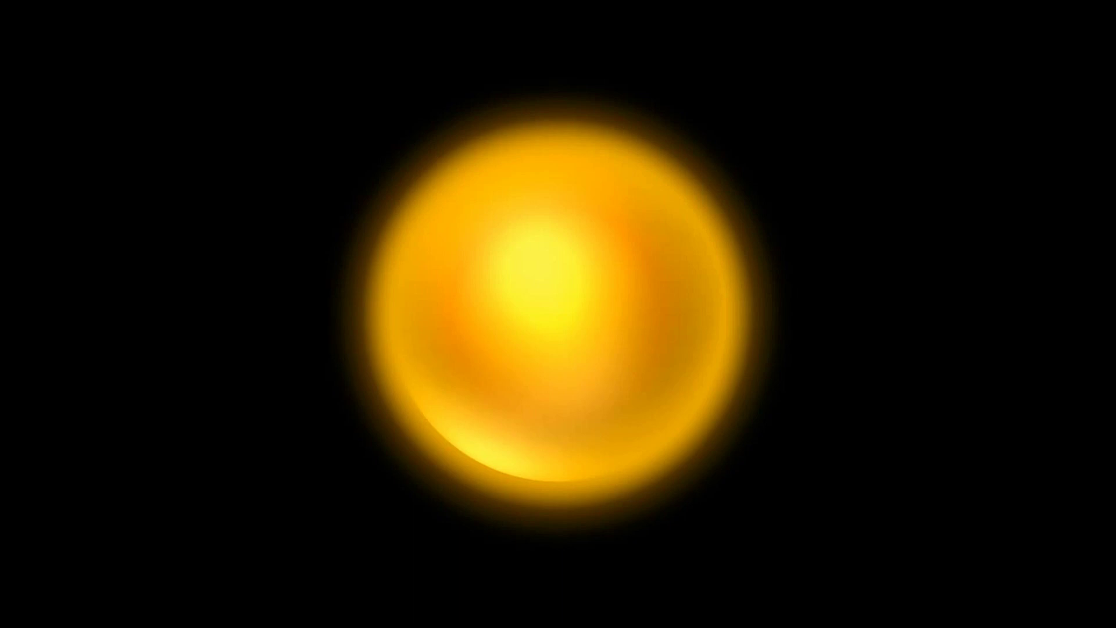
left_click(924, 594)
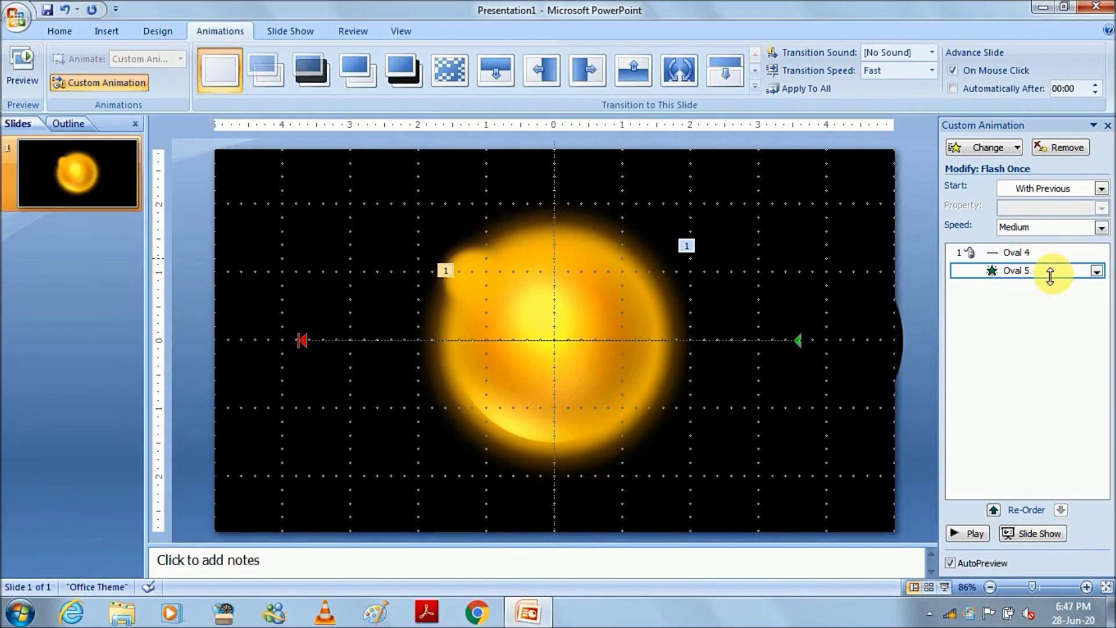
Lower the glow flash's delay from 59.5 to 59 seconds in its Timing settings
left_click(1097, 270)
left_click(1015, 373)
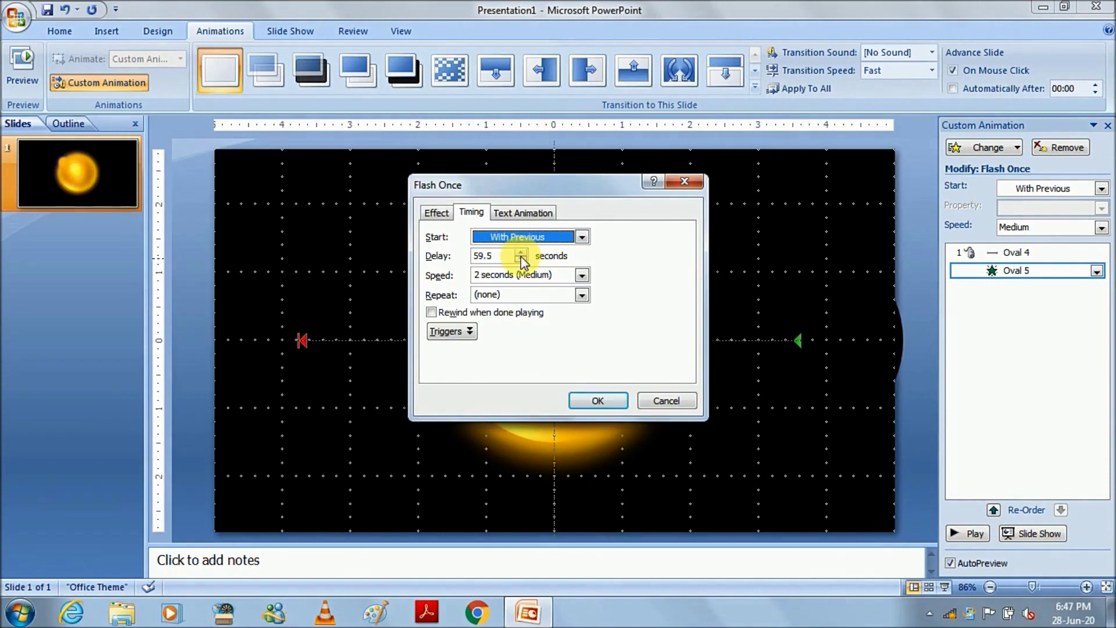
left_click(520, 259)
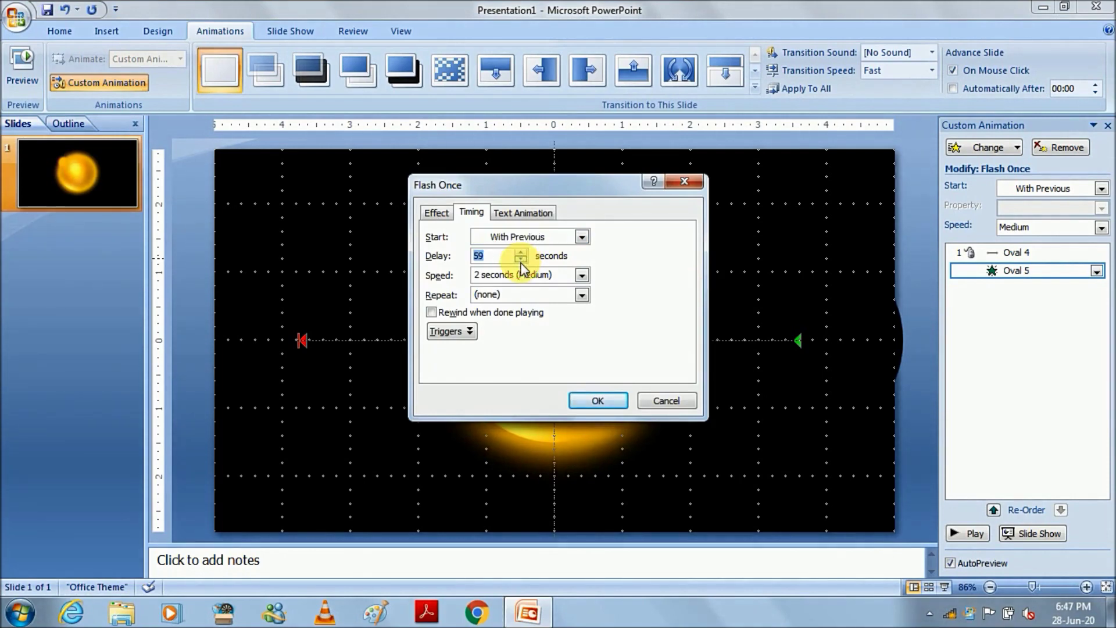
left_click(589, 402)
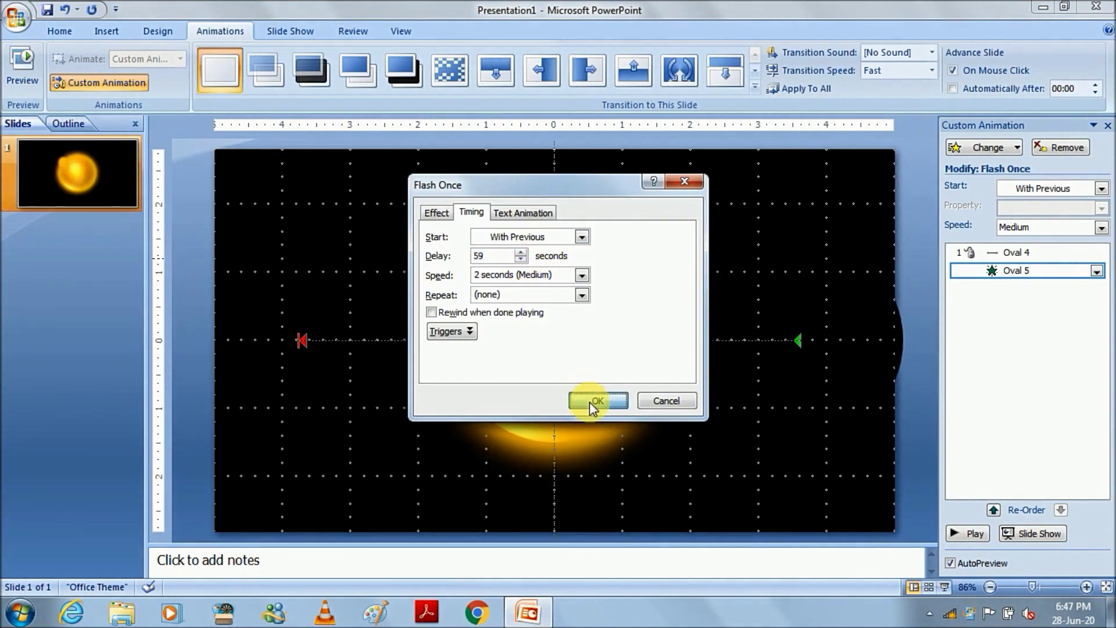